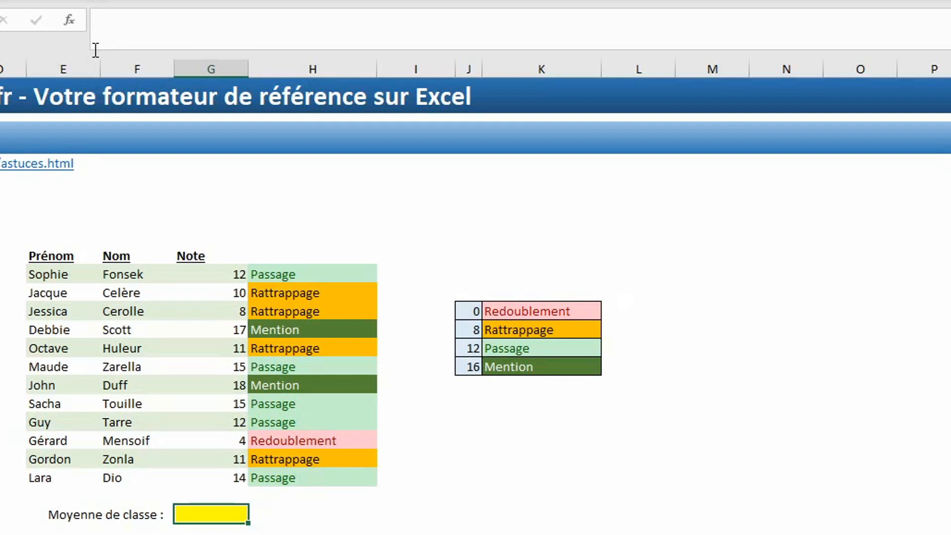
Calculate the class average in the yellow Moyenne de classe cell with MOYENNE over the grades G10:G21.
type("=moye")
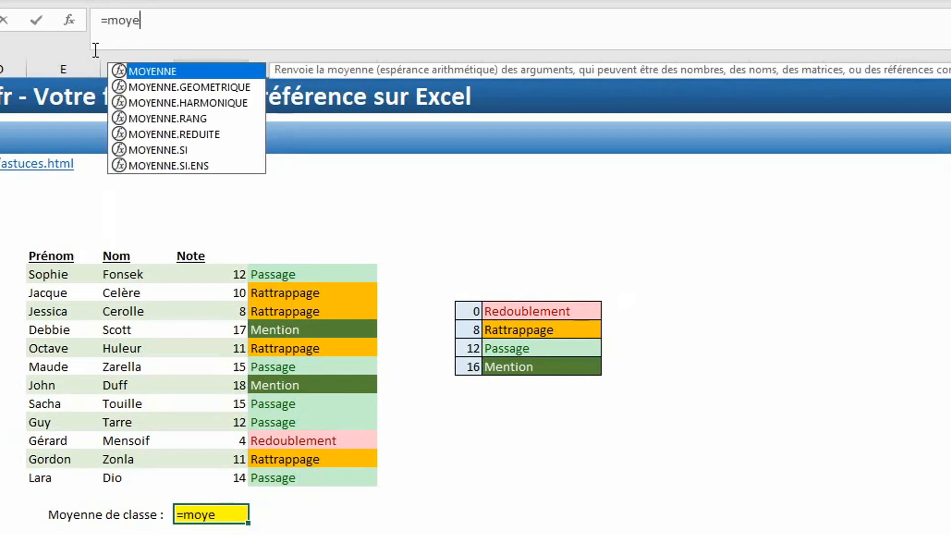
key("Tab")
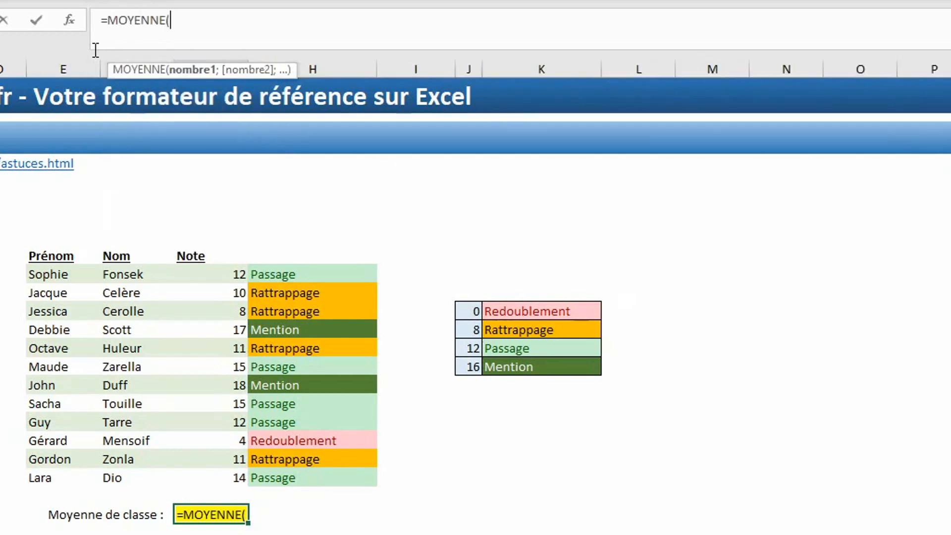
left_click_drag(229, 276, 222, 474)
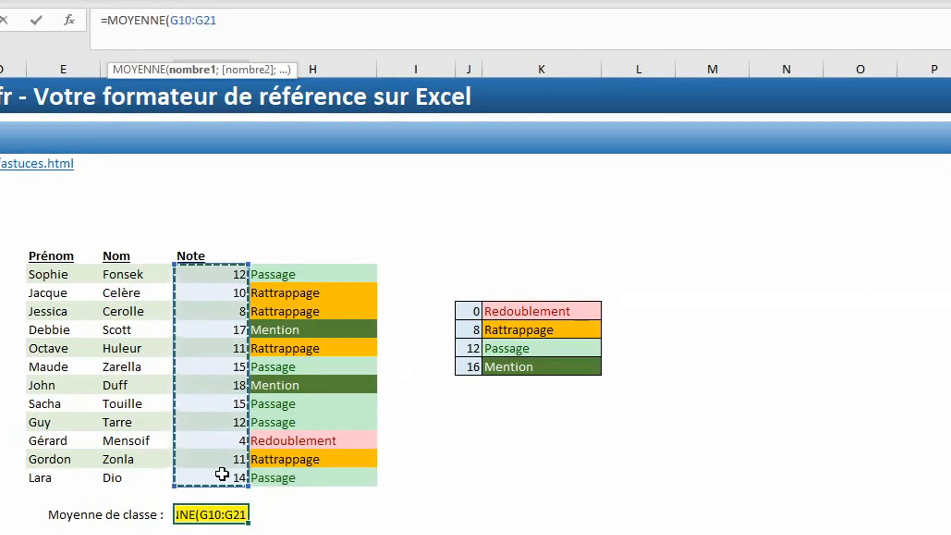
key("Return")
key("Return")
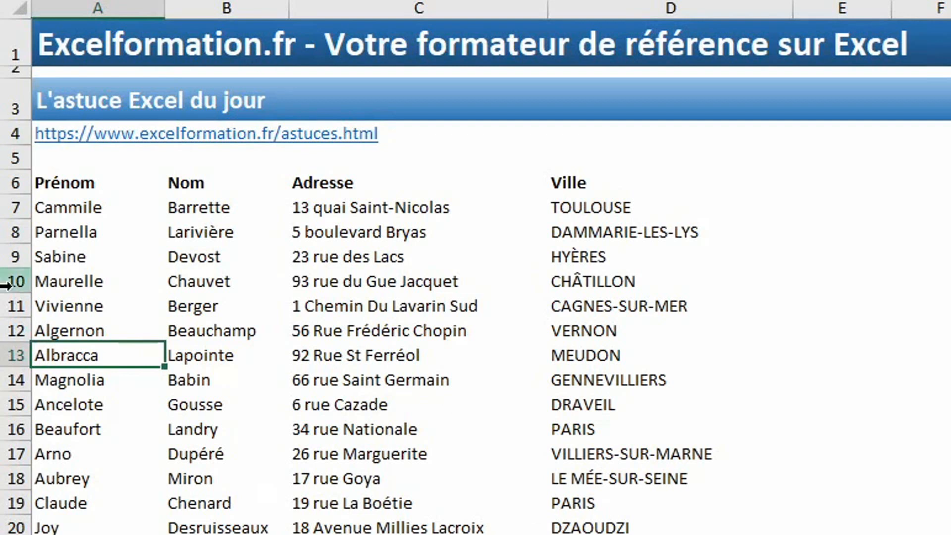
Freeze the panes above row 7 so the header rows stay in place, and check them against the address list.
left_click(5, 206)
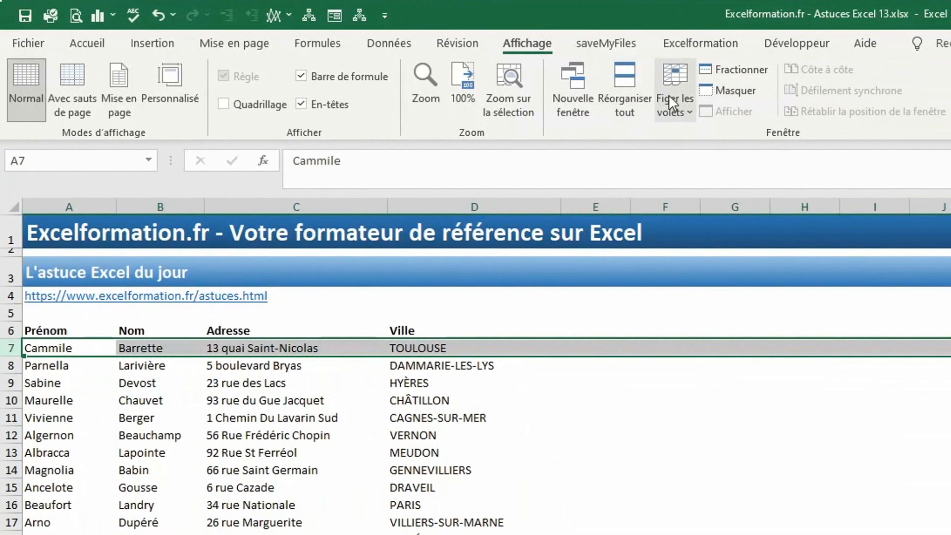
left_click(938, 166)
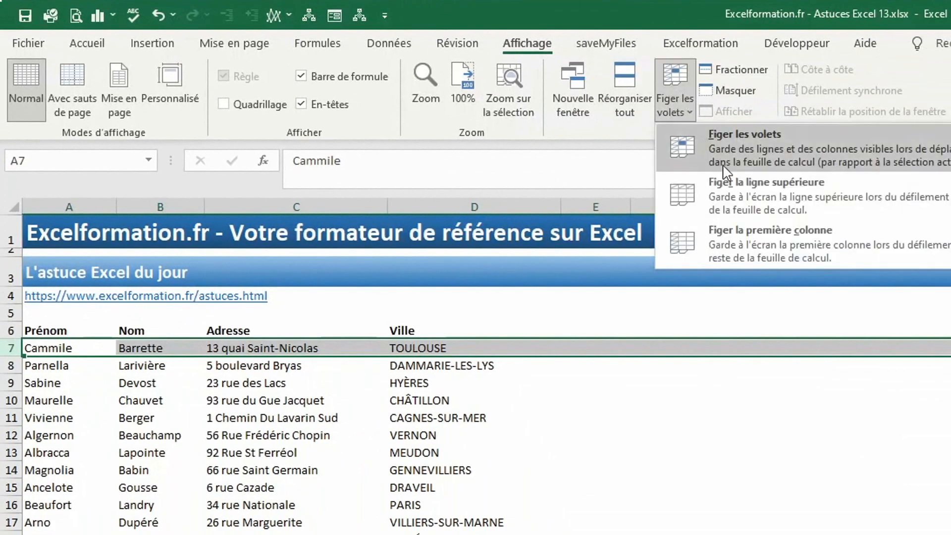
left_click(724, 138)
left_click(440, 430)
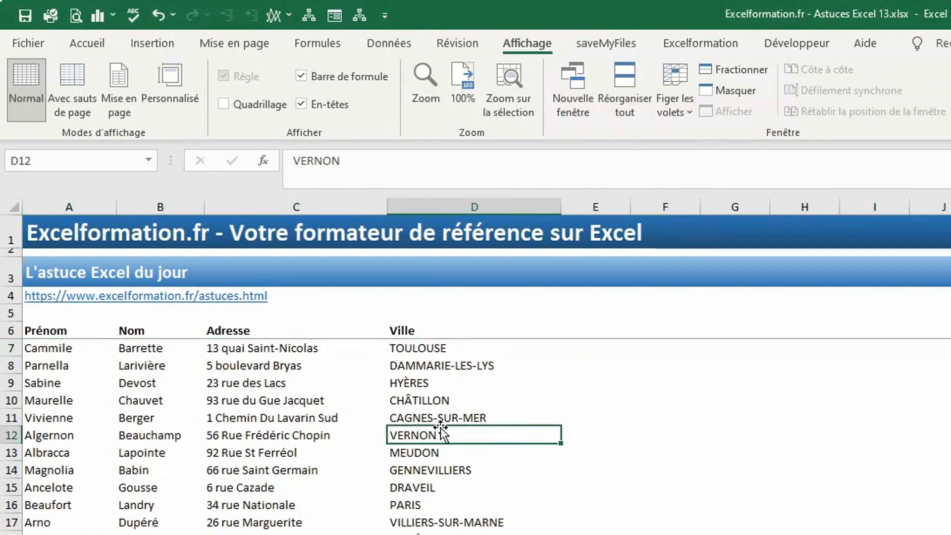
scroll(425, 406, "down", 4)
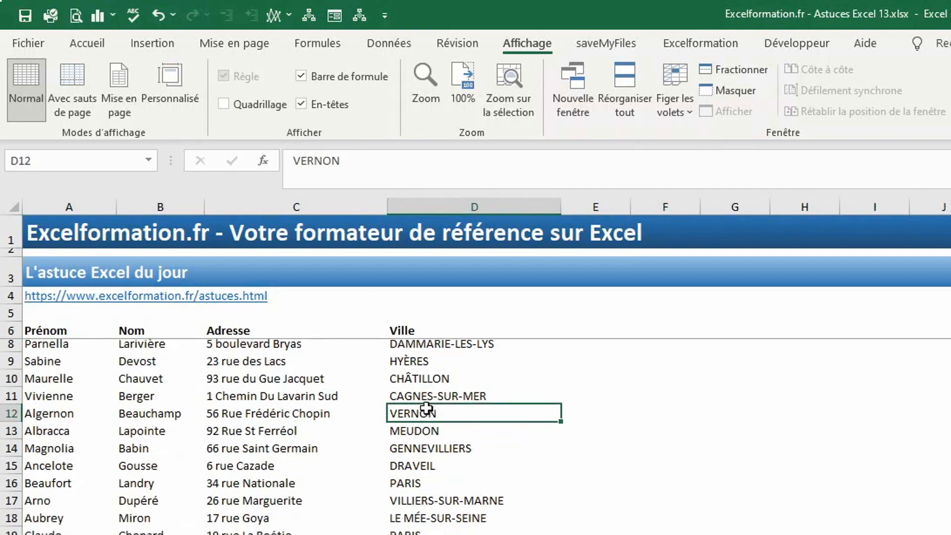
scroll(426, 407, "down", 5)
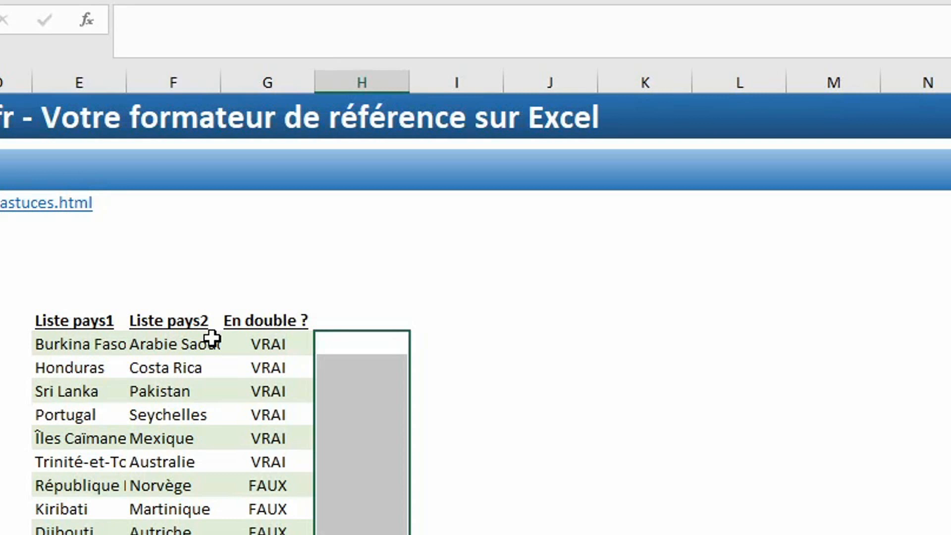
Fill the selected column H cells with a FORMULETEXTE formula referencing the first En double ? cell in column G.
type("=form")
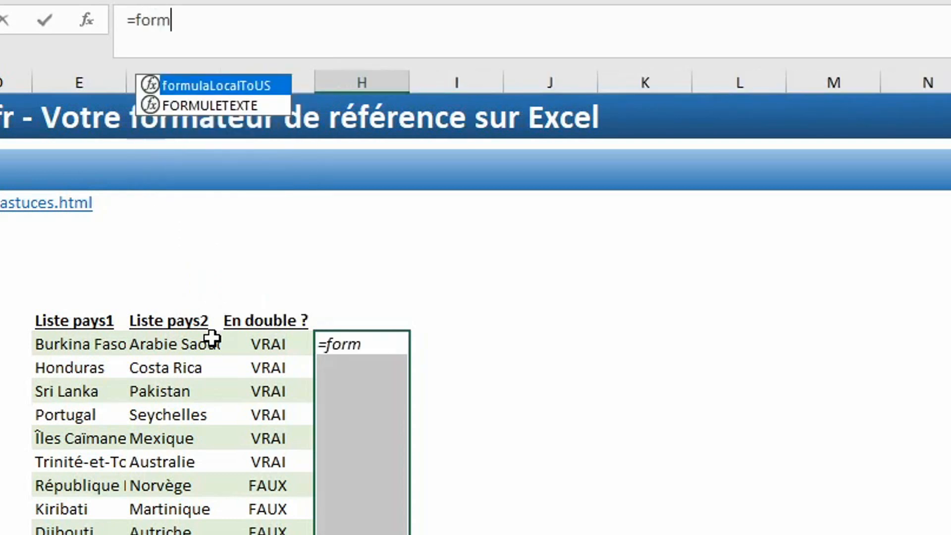
key("Down")
key("Tab")
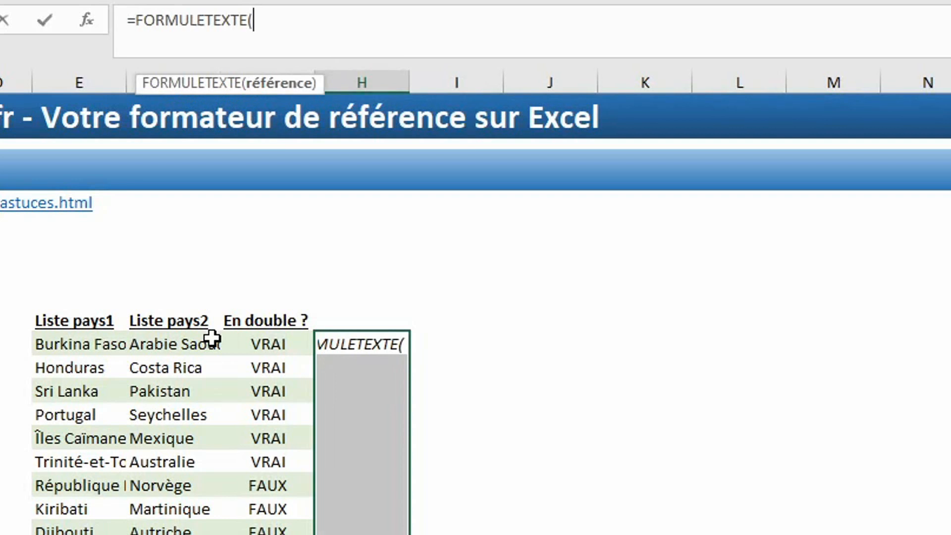
left_click(267, 343)
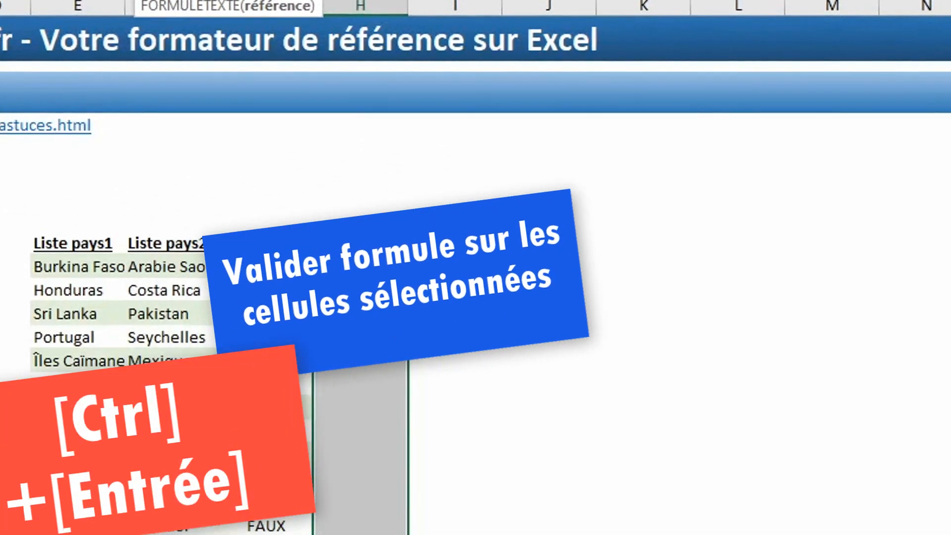
key("ctrl+Return")
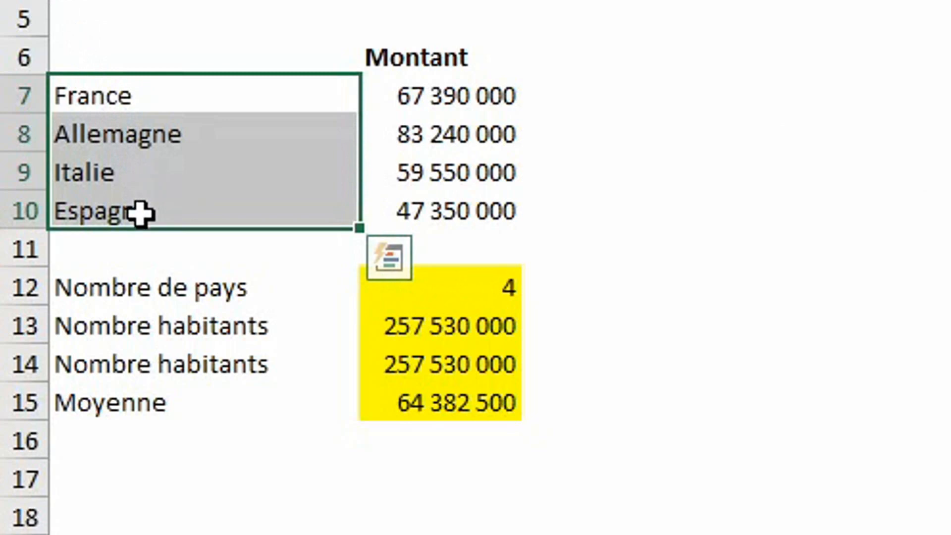
Apply the custom number format "* "@ to the country names from France to Espagne in rows 7 to 10.
right_click(141, 135)
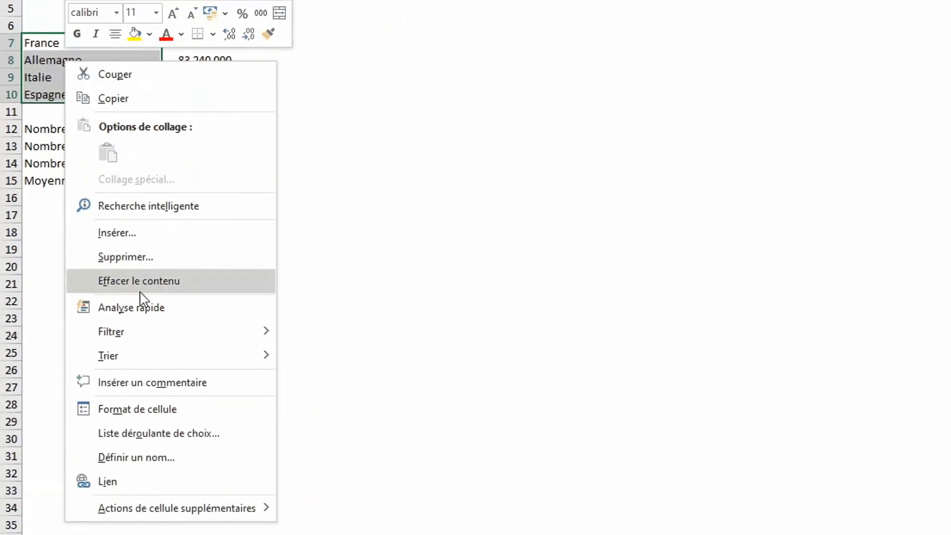
left_click(159, 409)
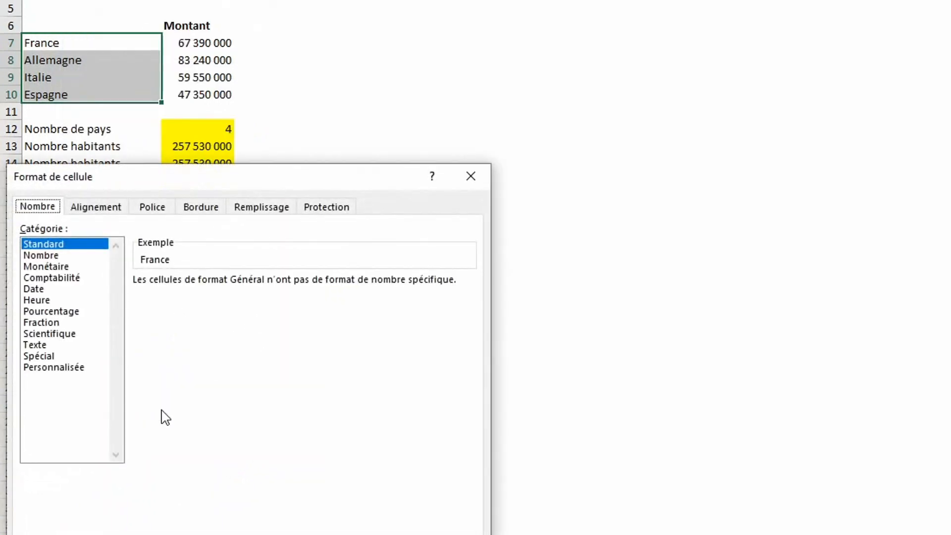
left_click(64, 367)
left_click_drag(202, 297, 113, 291)
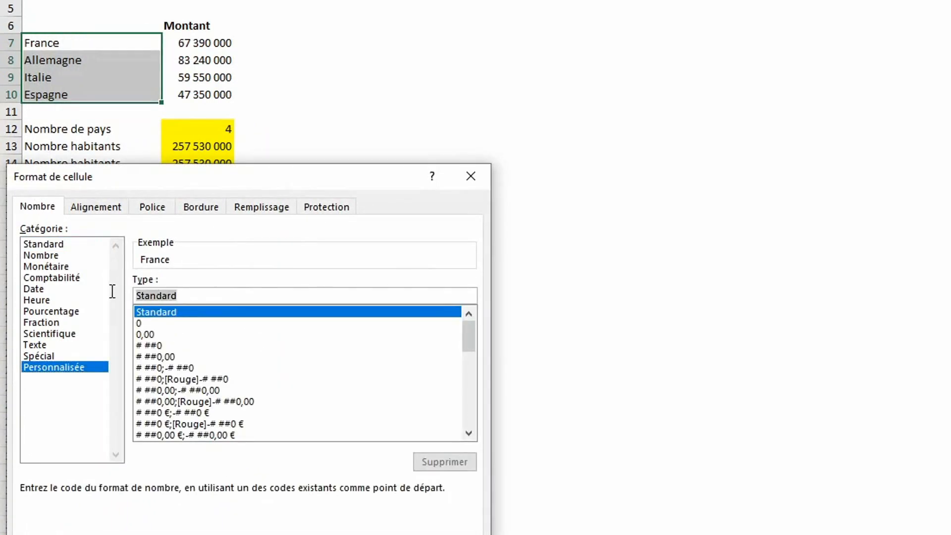
type("\"")
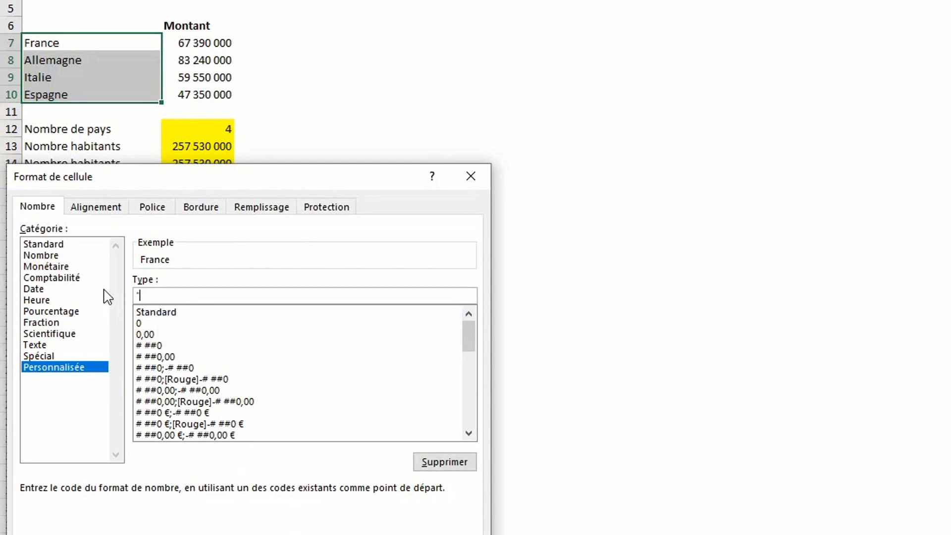
type("* \"@")
key("Return")
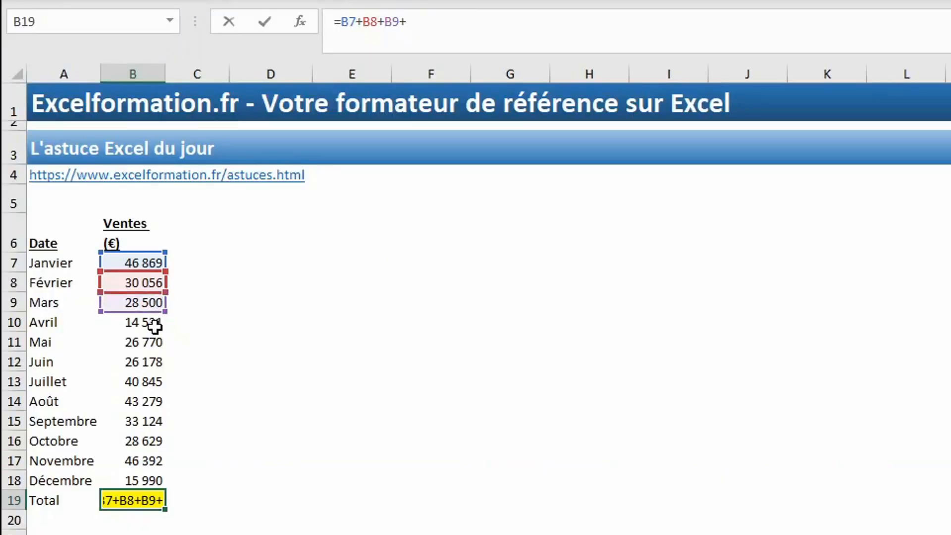
Complete the Total formula in B19 by adding each monthly sales cell from B10 through B18 individually.
left_click(153, 323)
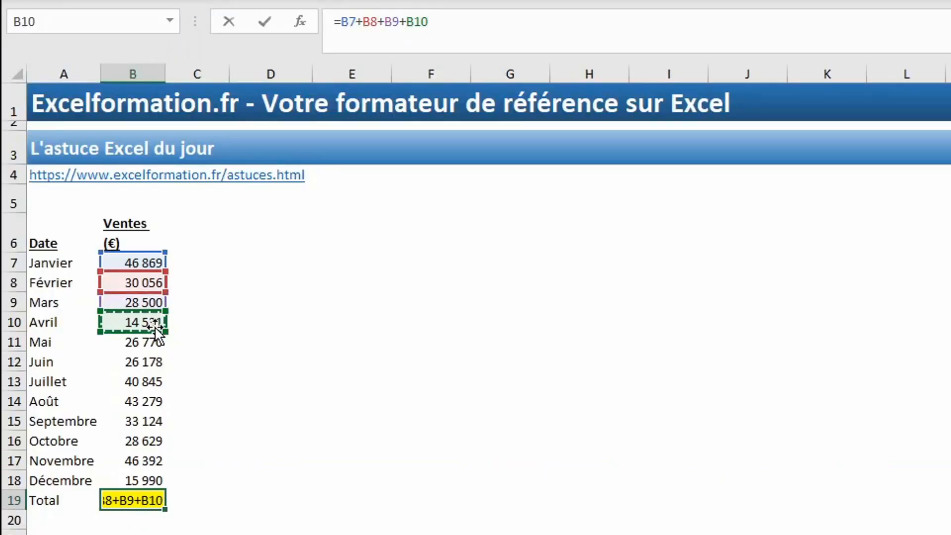
type("+")
left_click(150, 342)
type("+")
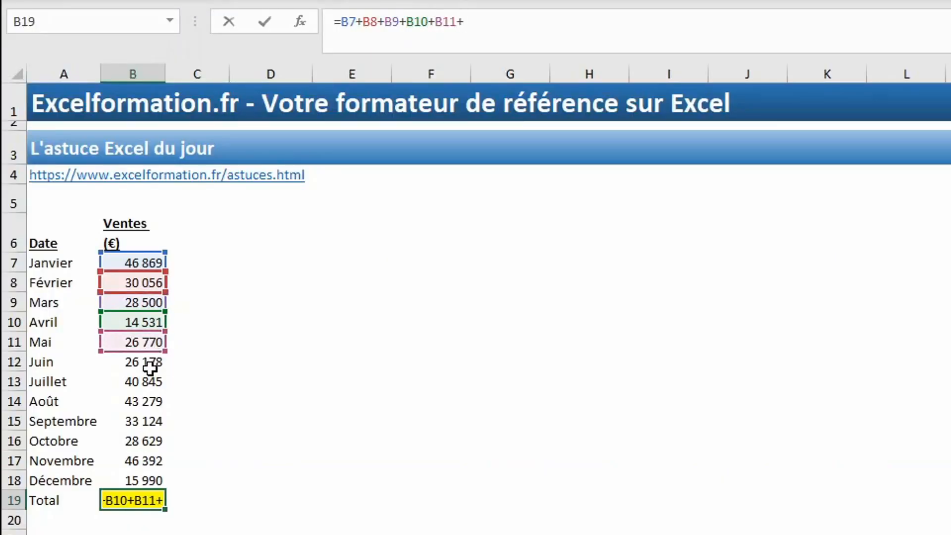
left_click(149, 359)
type("+")
left_click(149, 382)
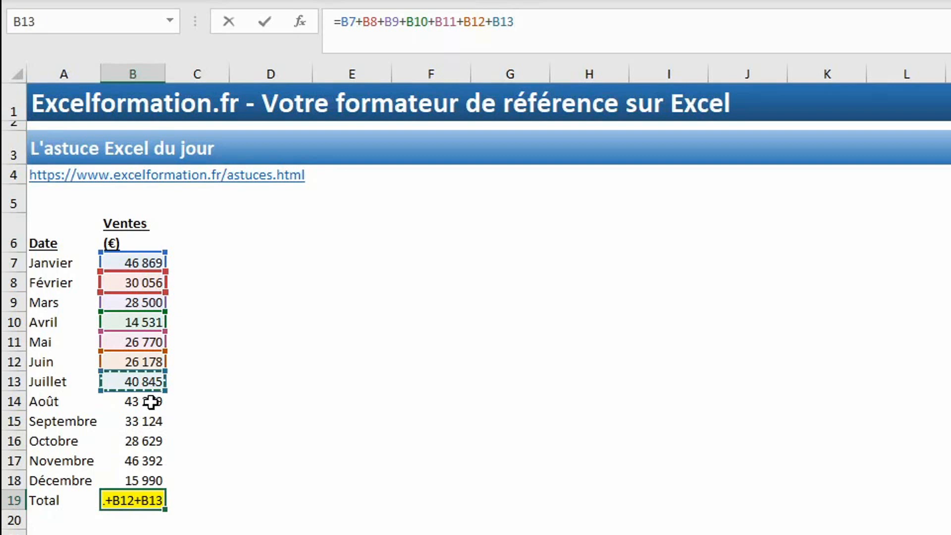
type("+")
left_click(149, 401)
type("+")
left_click(144, 421)
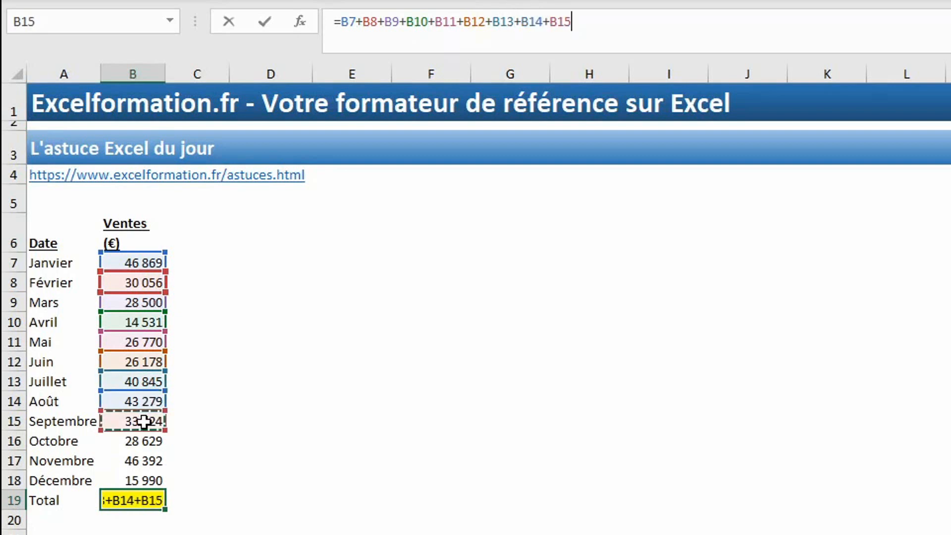
type("+")
left_click(142, 441)
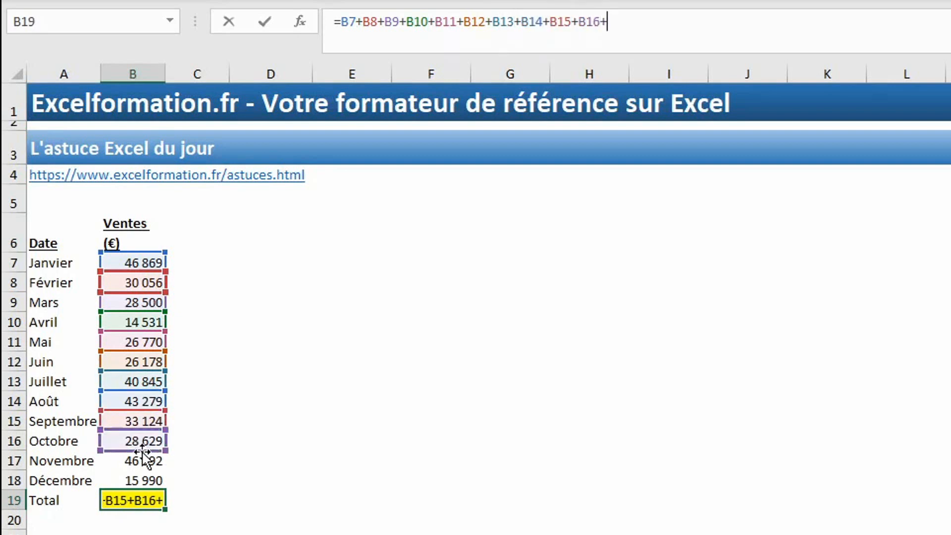
type("+")
left_click(143, 460)
type("+")
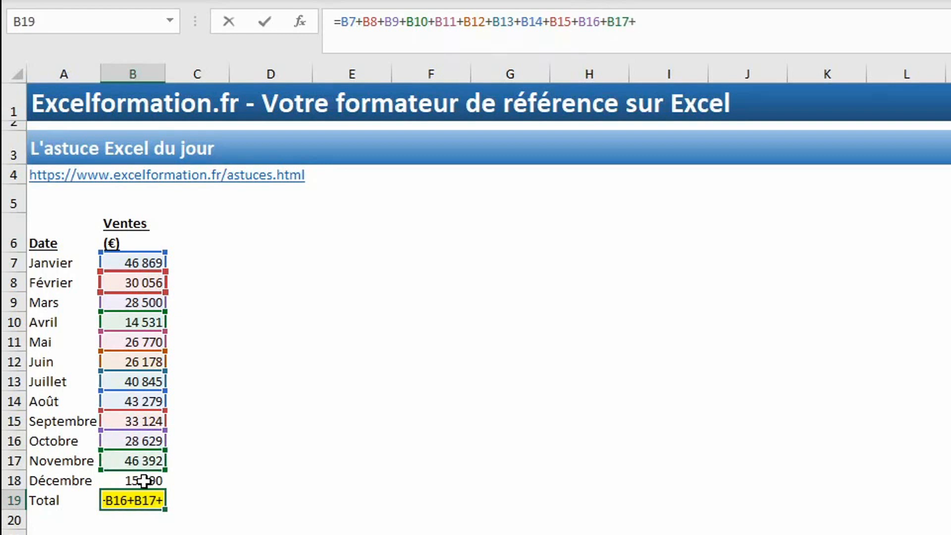
left_click(142, 478)
key("Return")
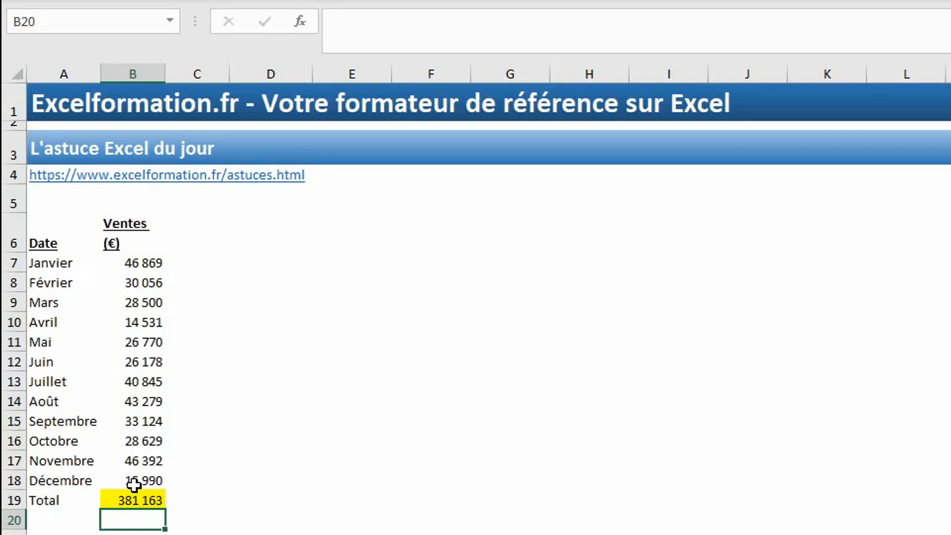
Replace the Total formula in B19 with a SOMME function over B7:B18.
left_click(140, 500)
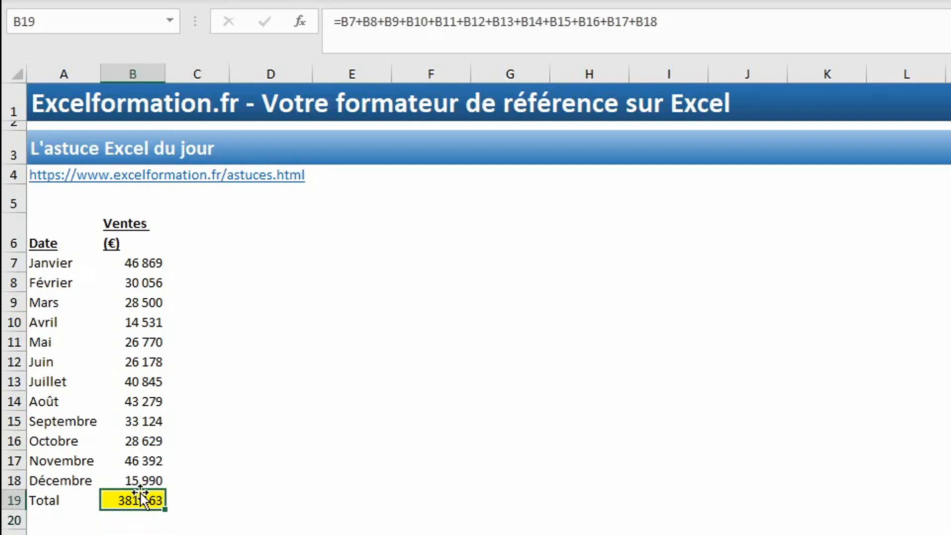
type("=somme(")
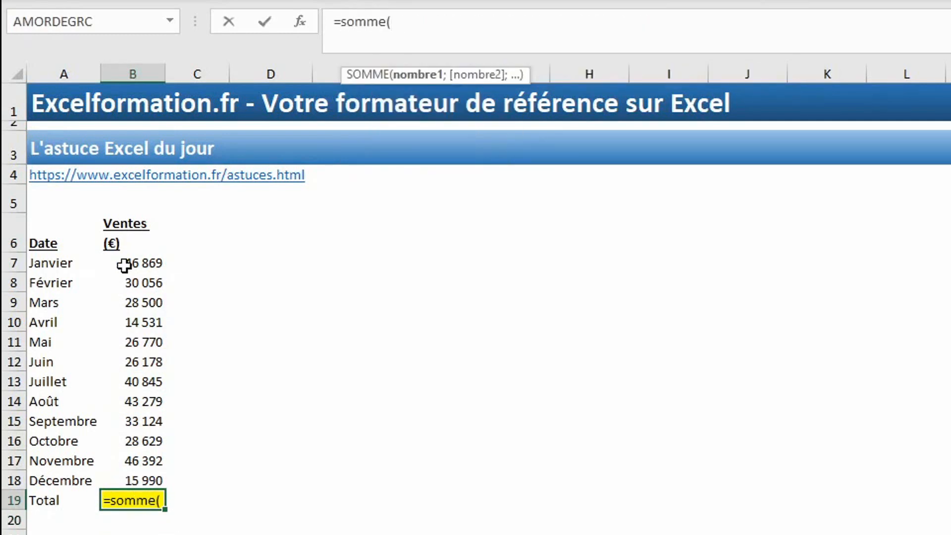
left_click_drag(124, 263, 110, 488)
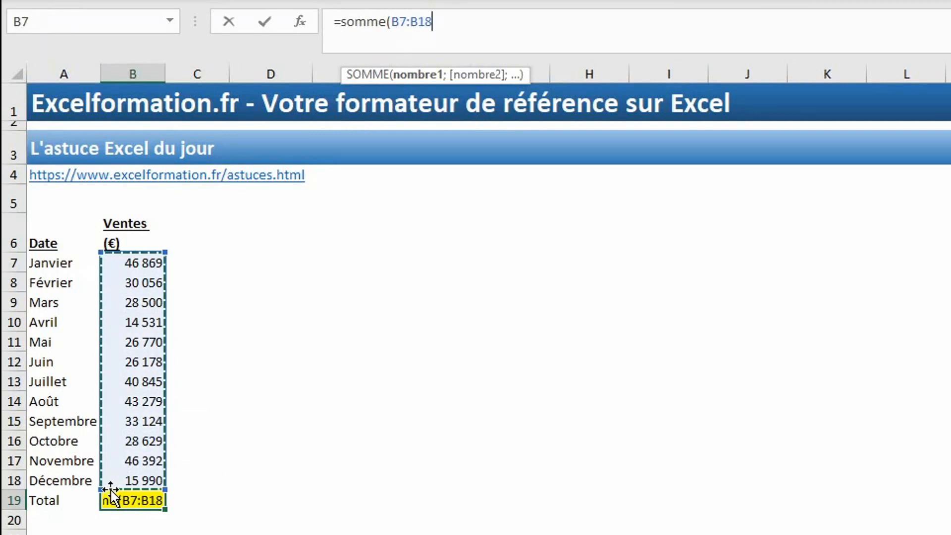
key("Return")
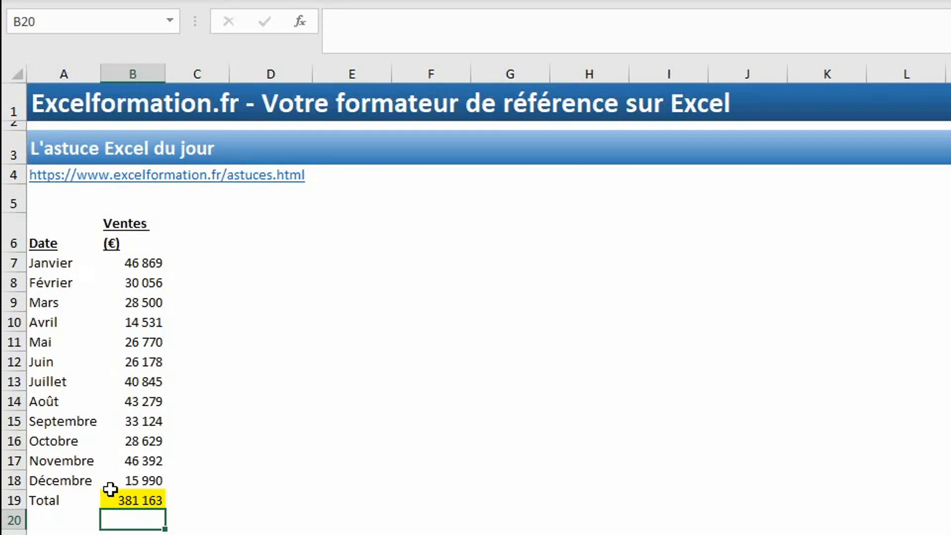
Clear the Total in B19 and recreate it with AutoSum over B7:B18.
left_click(110, 491)
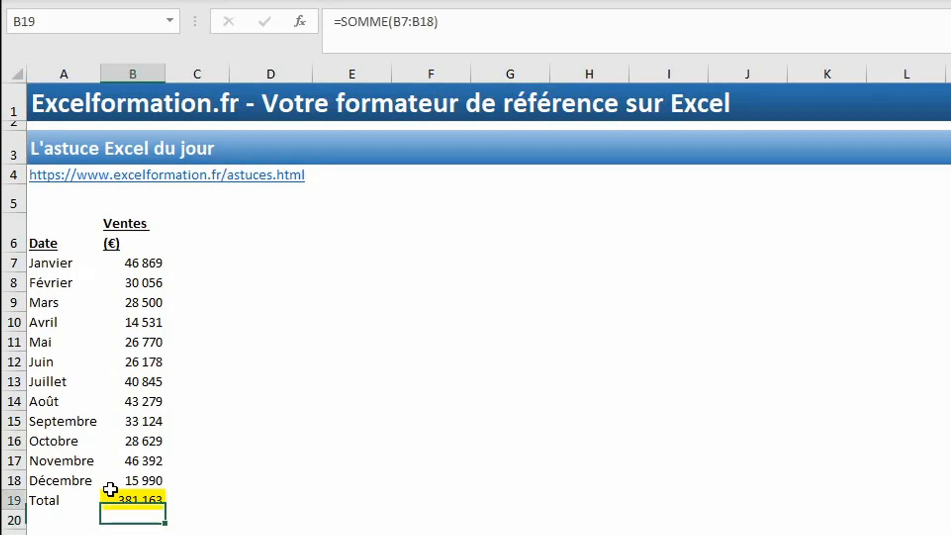
key("Delete")
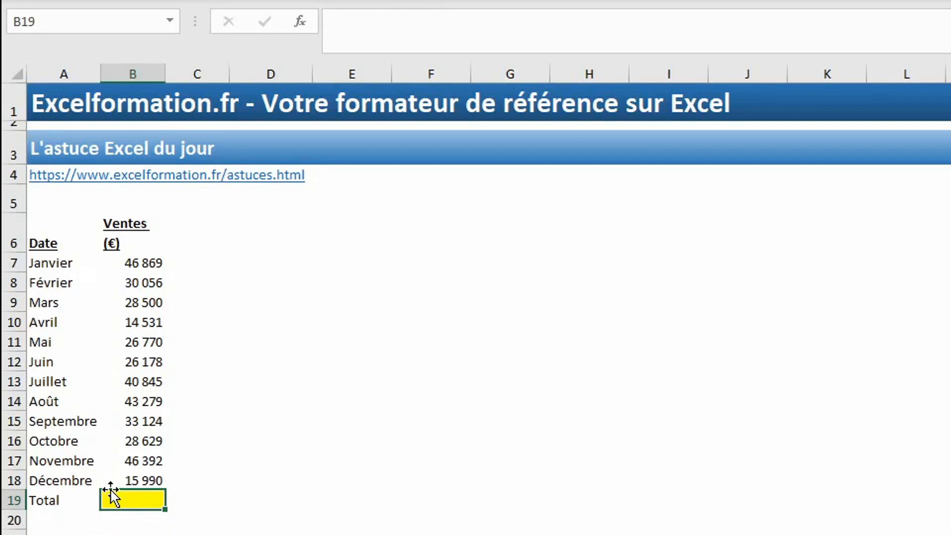
key("alt+equal")
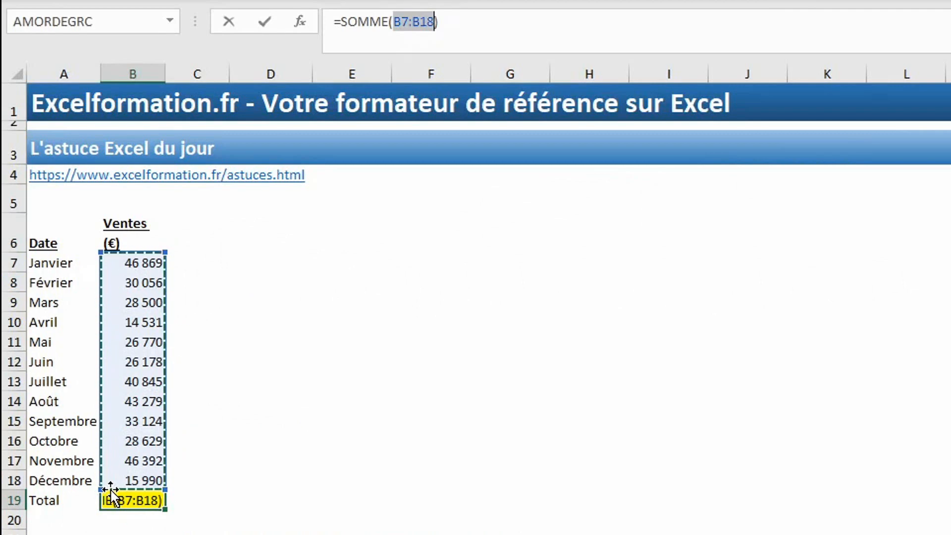
key("Return")
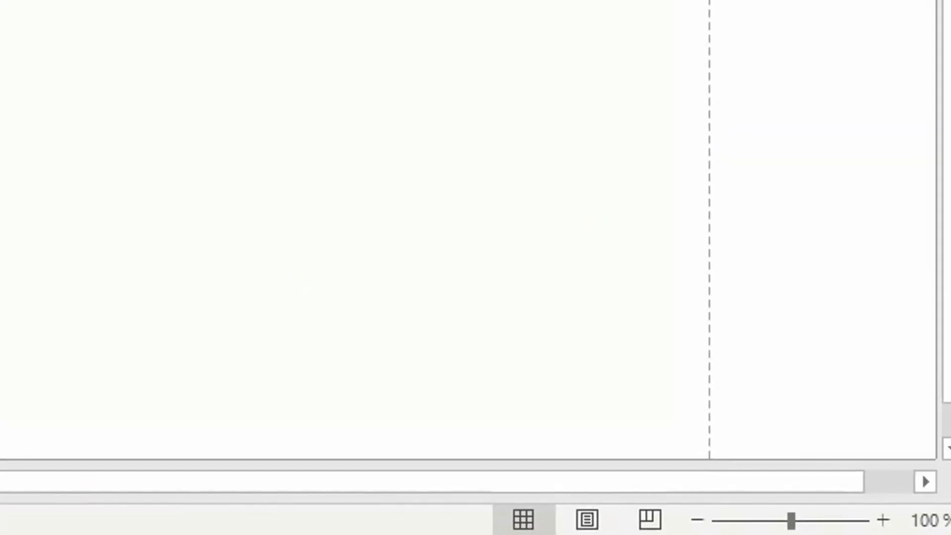
Switch the sheet to page layout view and enter "ceci est un exemple" in the centre header section.
left_click(587, 520)
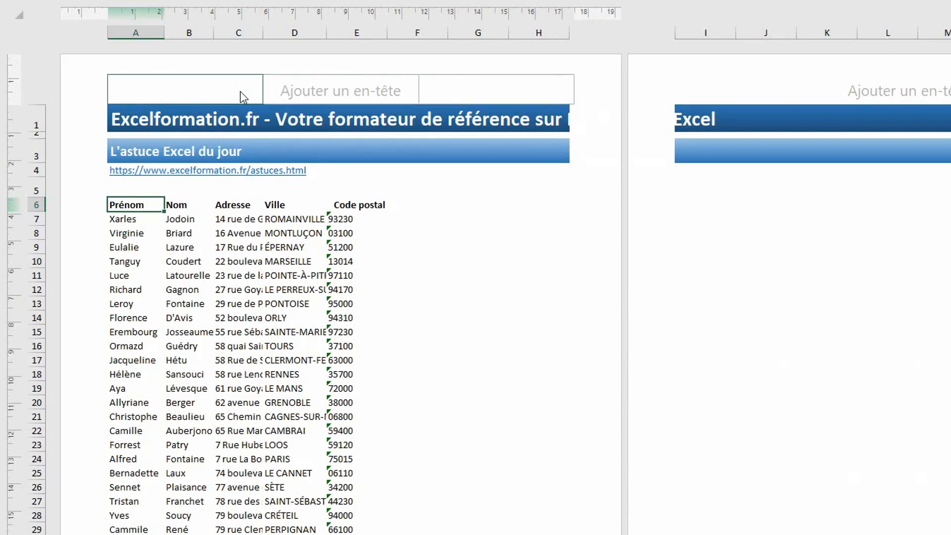
left_click(377, 93)
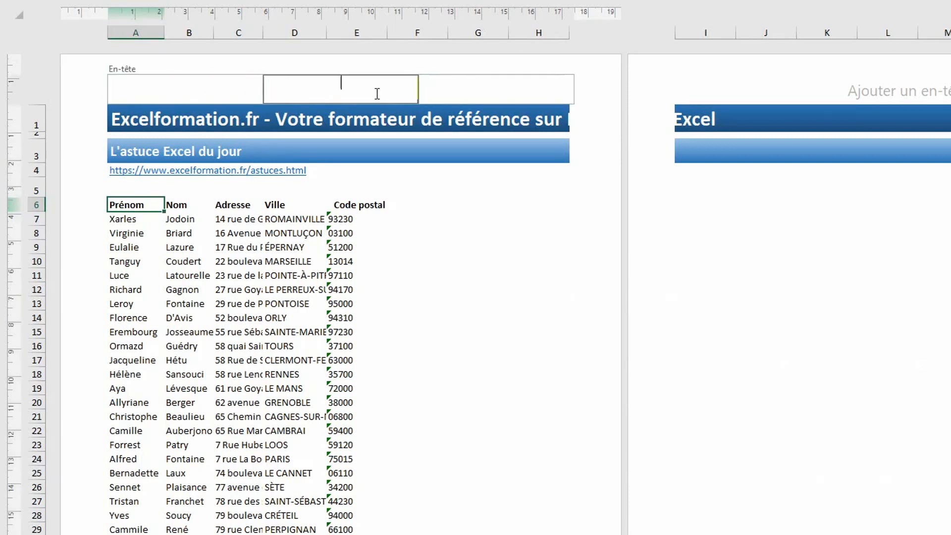
type("ceci est un exemple")
left_click(352, 217)
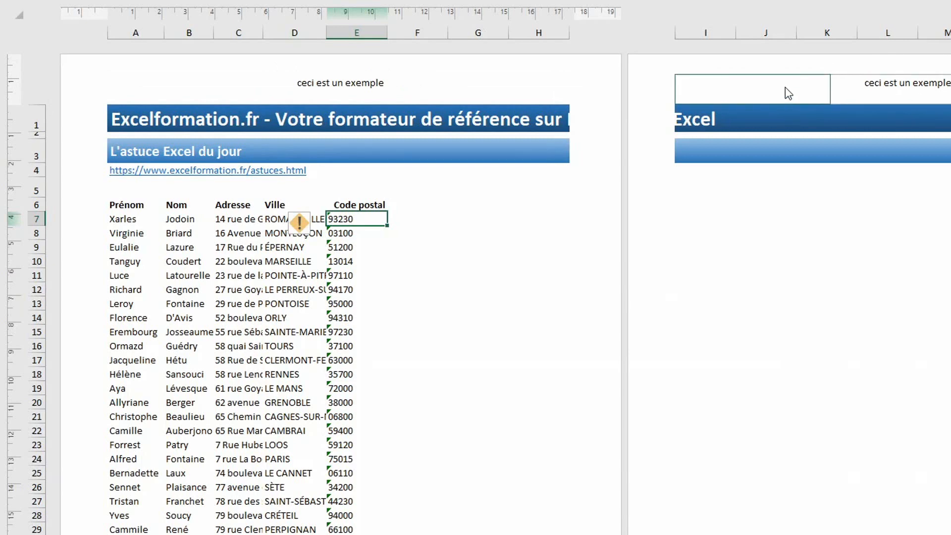
Enter "Page 1" in the right-hand section of the first page's footer.
scroll(370, 172, "down", 5)
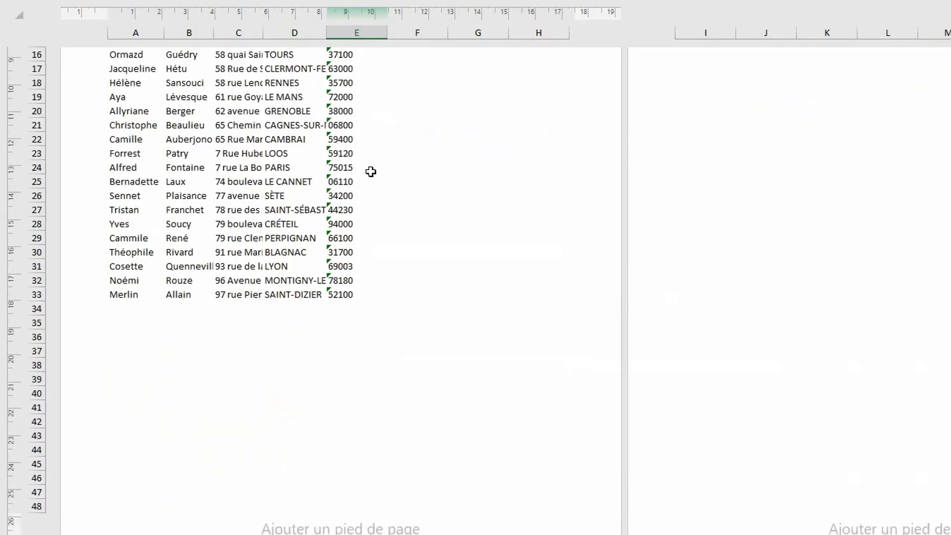
scroll(371, 172, "down", 3)
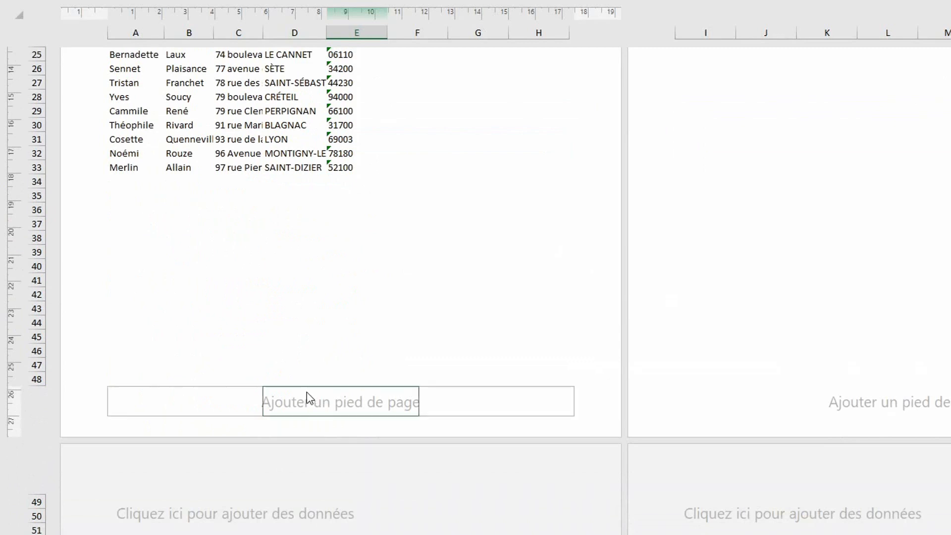
left_click(451, 399)
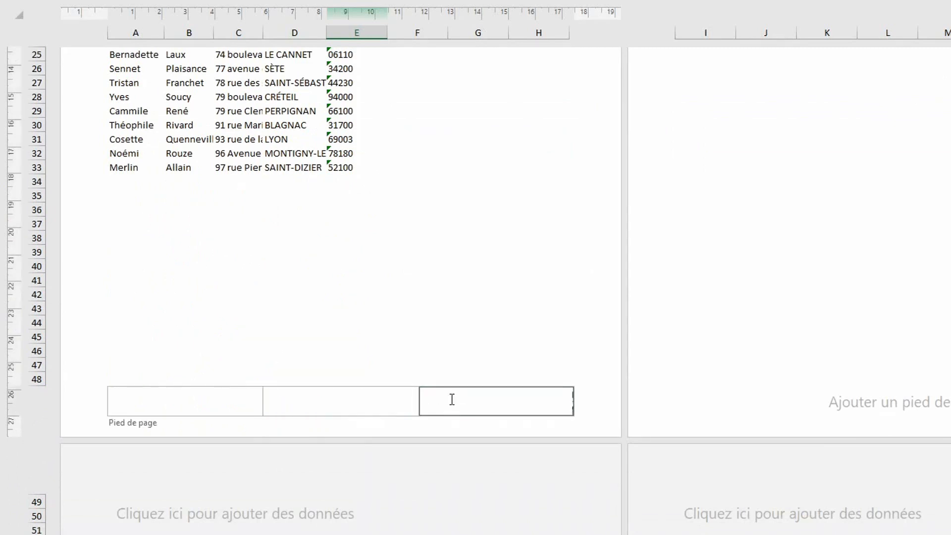
type("Page 1")
left_click(473, 365)
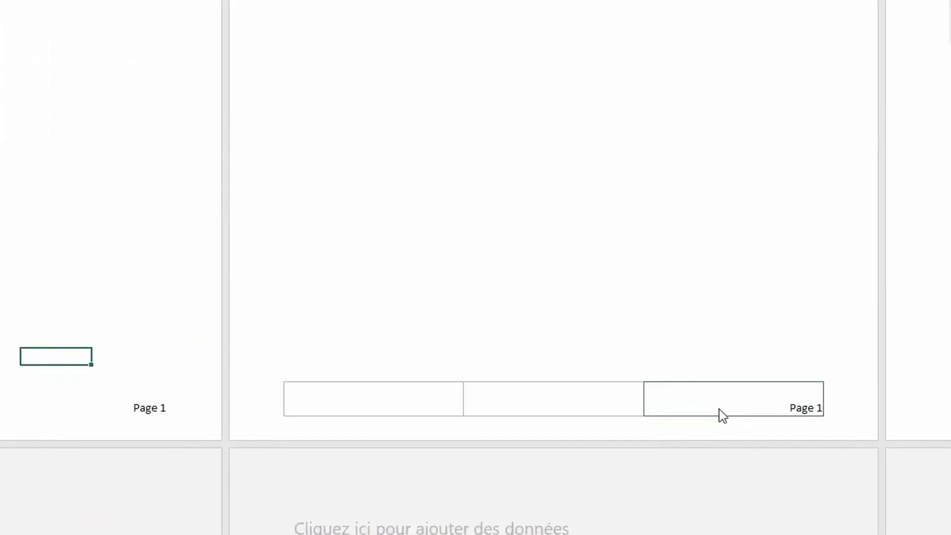
Replace the fixed number 1 in the "Page 1" footer with the automatic page number element.
left_click(161, 407)
left_click(163, 407)
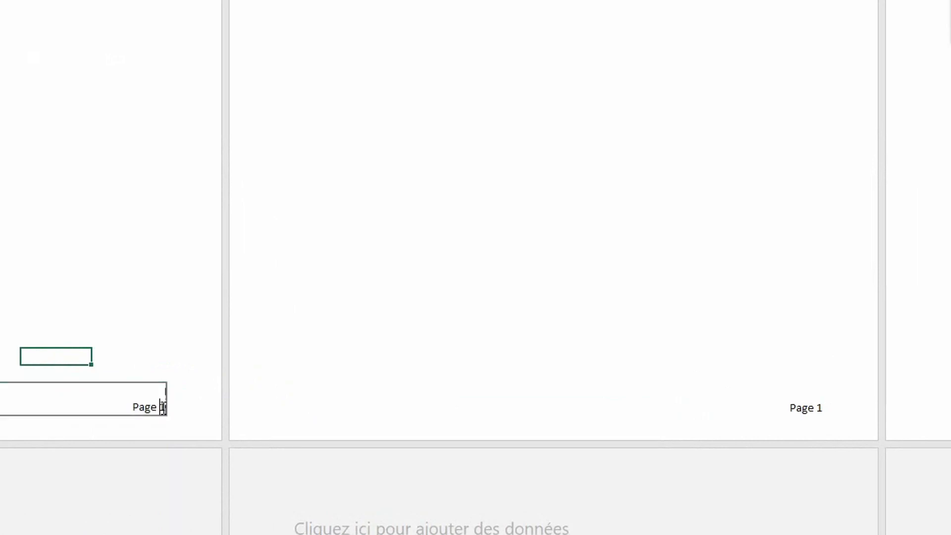
key("BackSpace")
key("BackSpace")
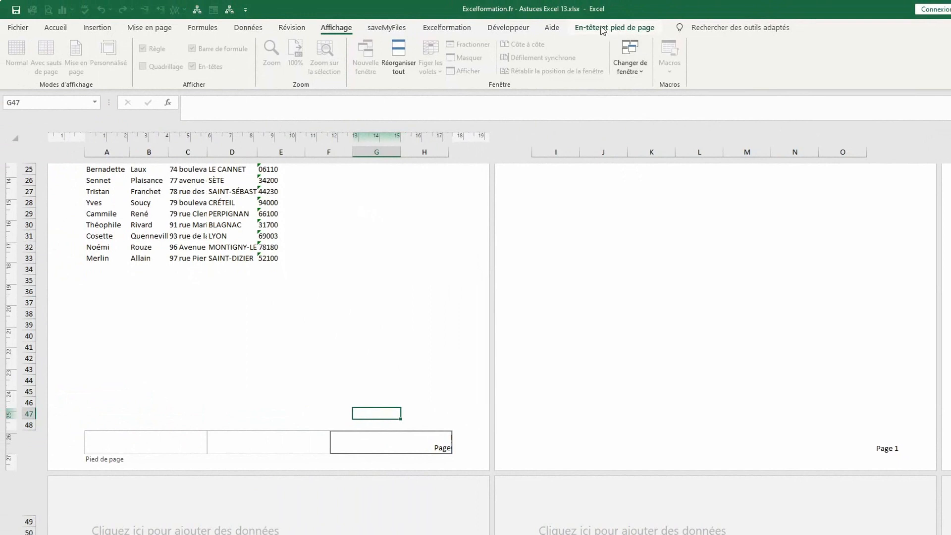
left_click(603, 28)
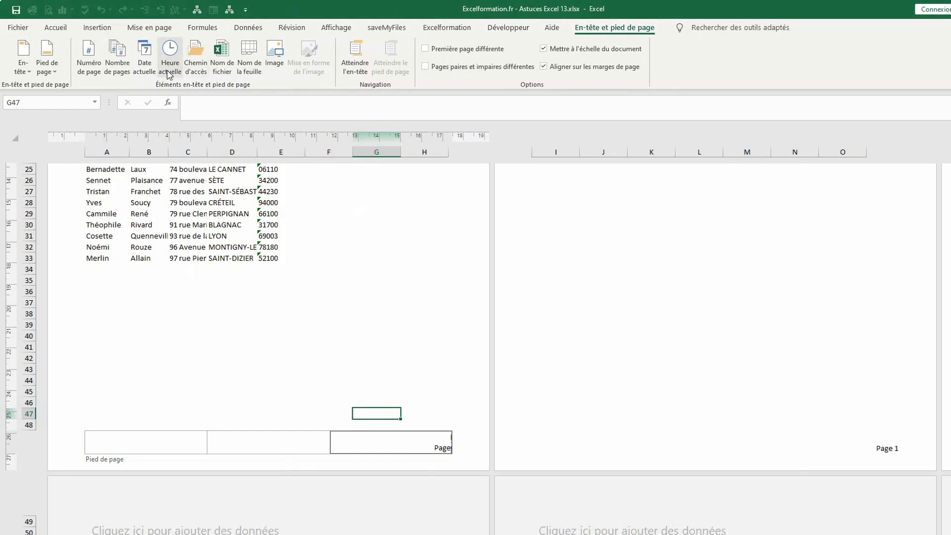
left_click(94, 65)
left_click(401, 369)
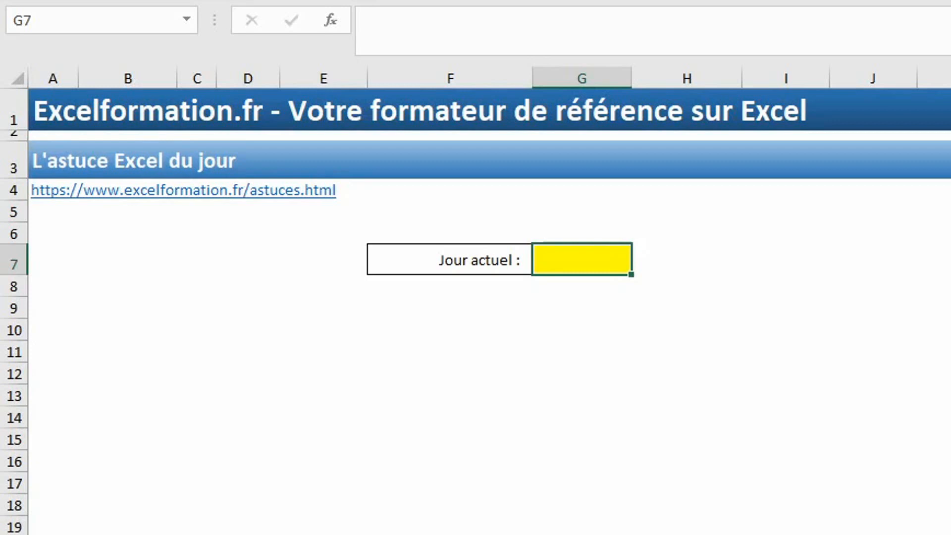
Enter the formula =TEXTE(AUJOURDHUI();"jjjj") in G7 beside Jour actuel.
type("=tex")
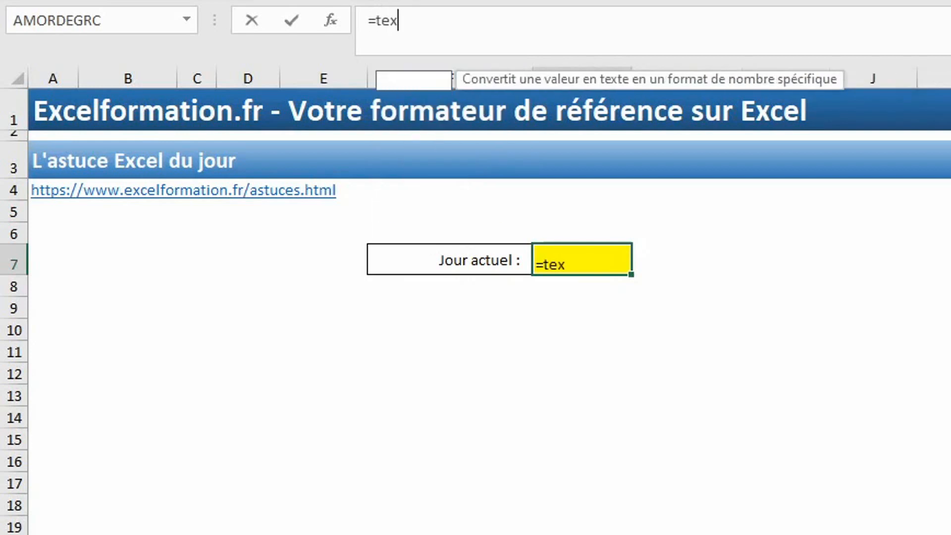
type("te(")
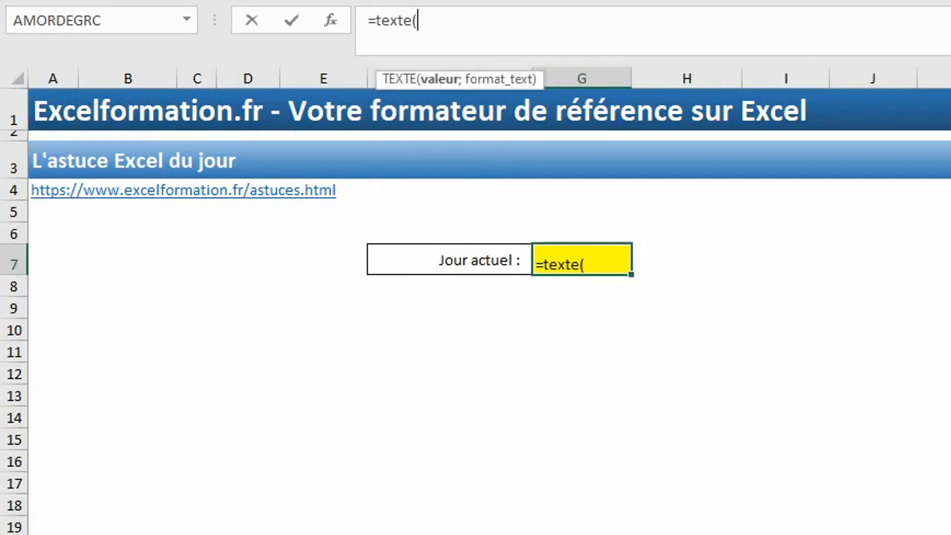
type("aujou")
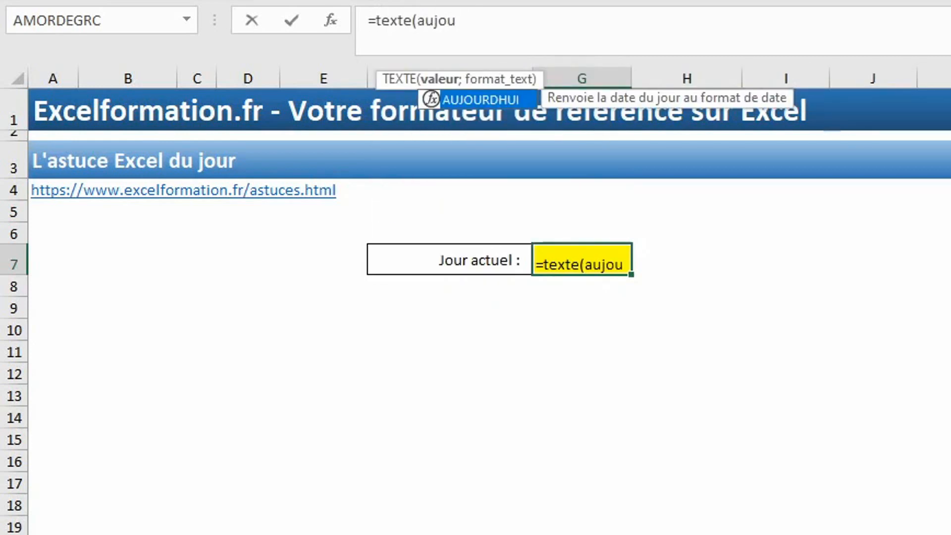
key("Tab")
type(")")
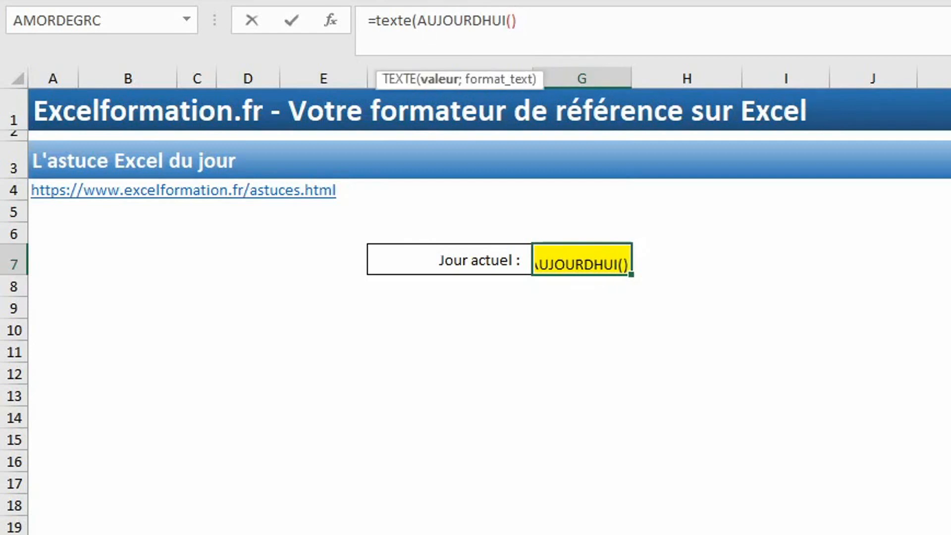
type(";\"jjj")
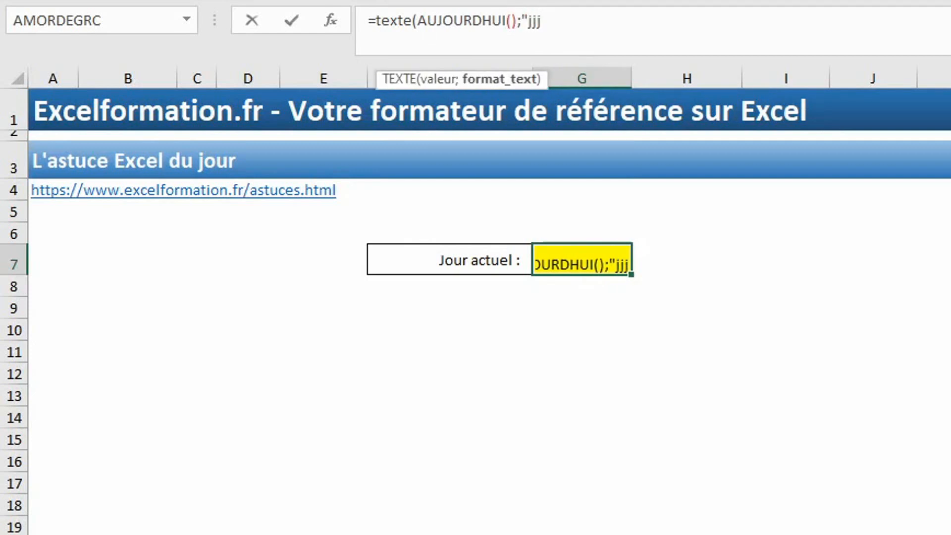
type("j\"")
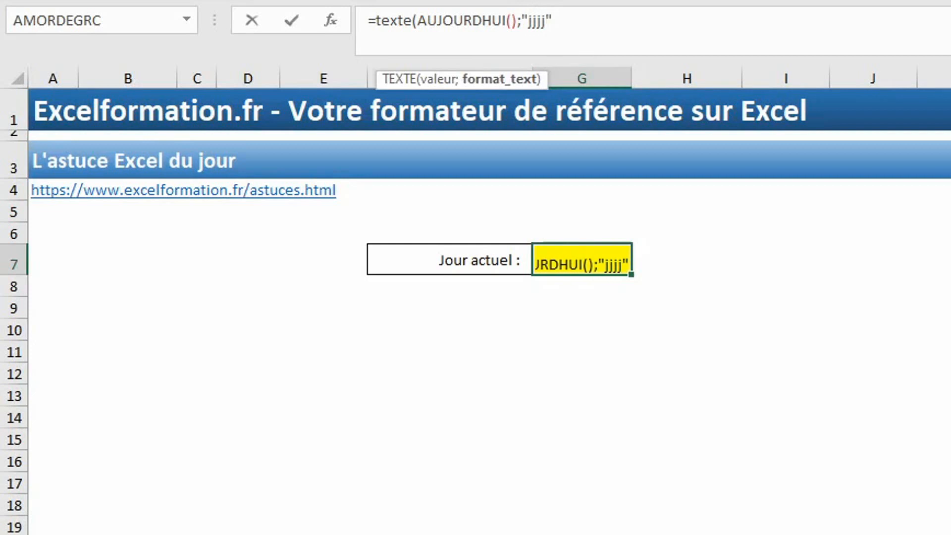
type(")")
key("Return")
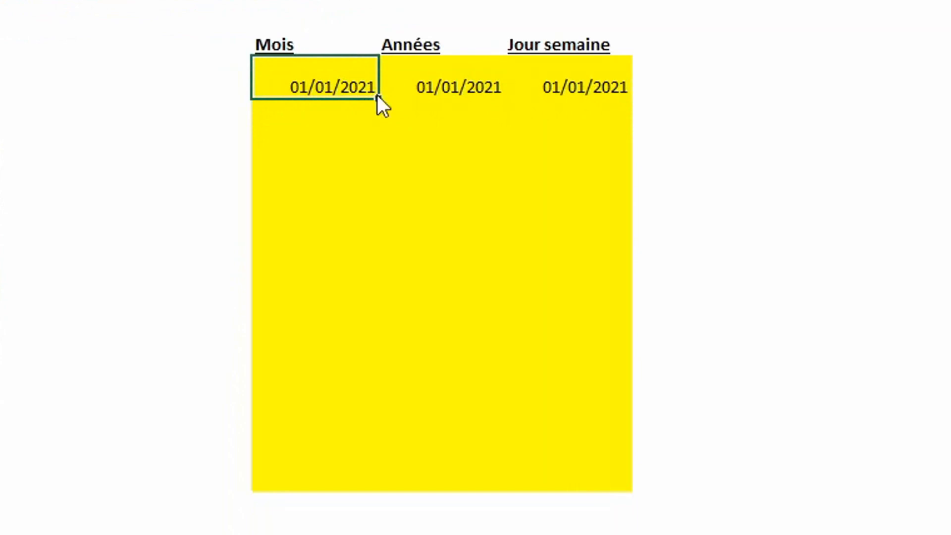
Fill the yellow Mois column from its first date in monthly increments and the Années column in yearly increments.
left_click_drag(378, 97, 360, 487)
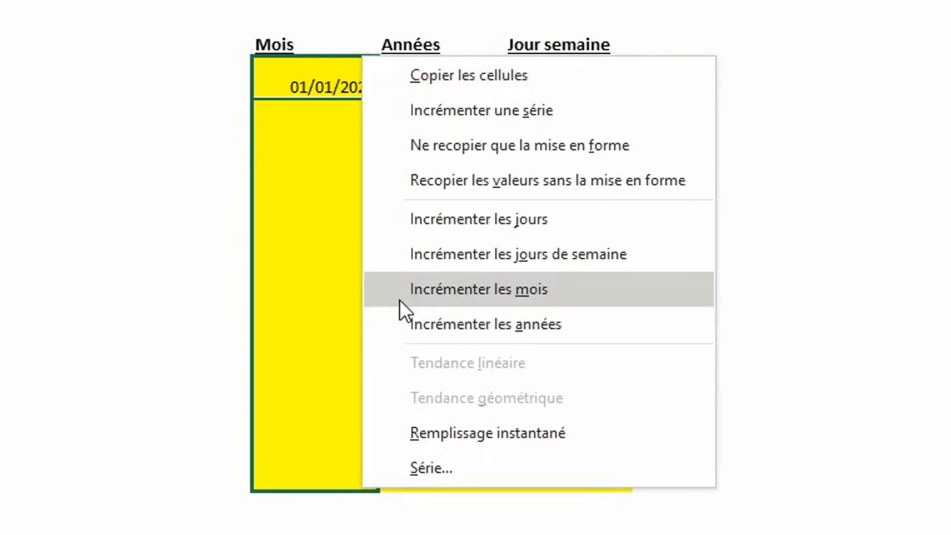
left_click(423, 288)
left_click(492, 89)
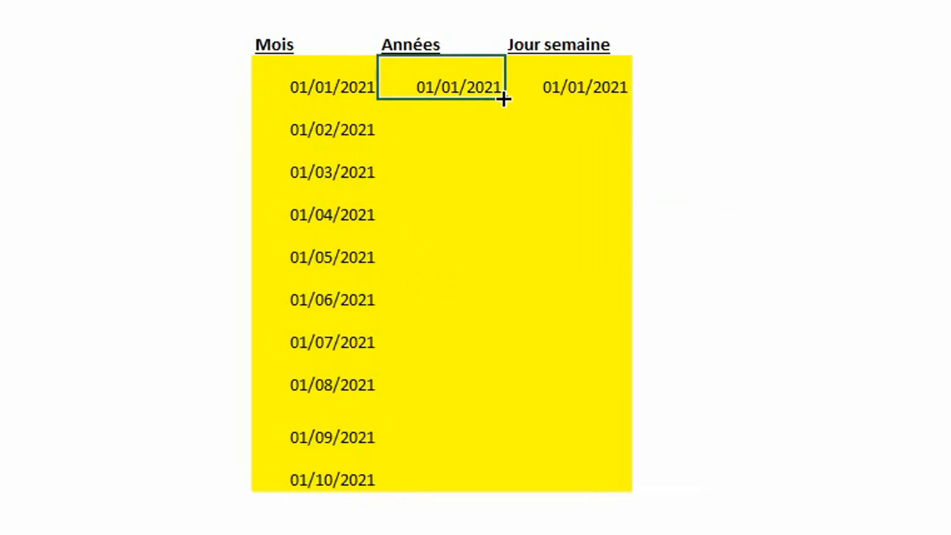
left_click_drag(503, 100, 508, 473)
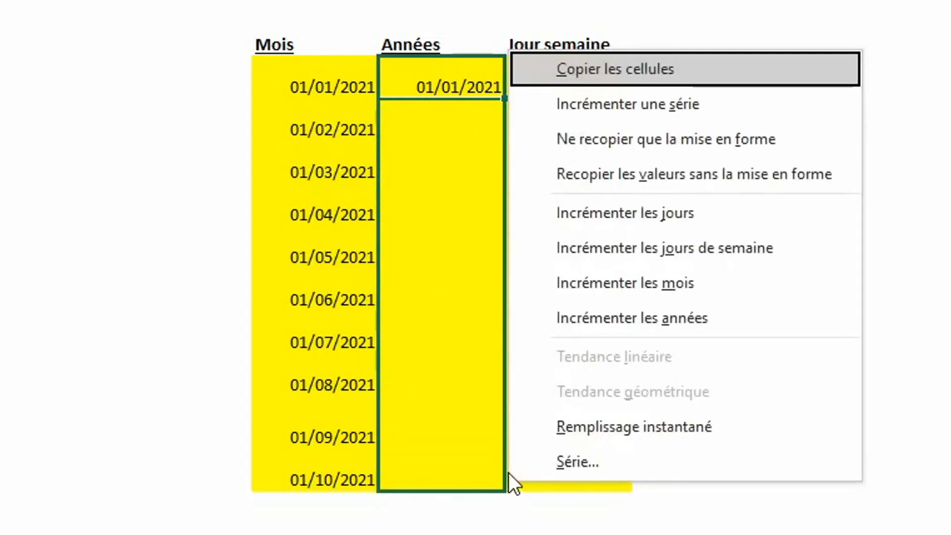
left_click(584, 317)
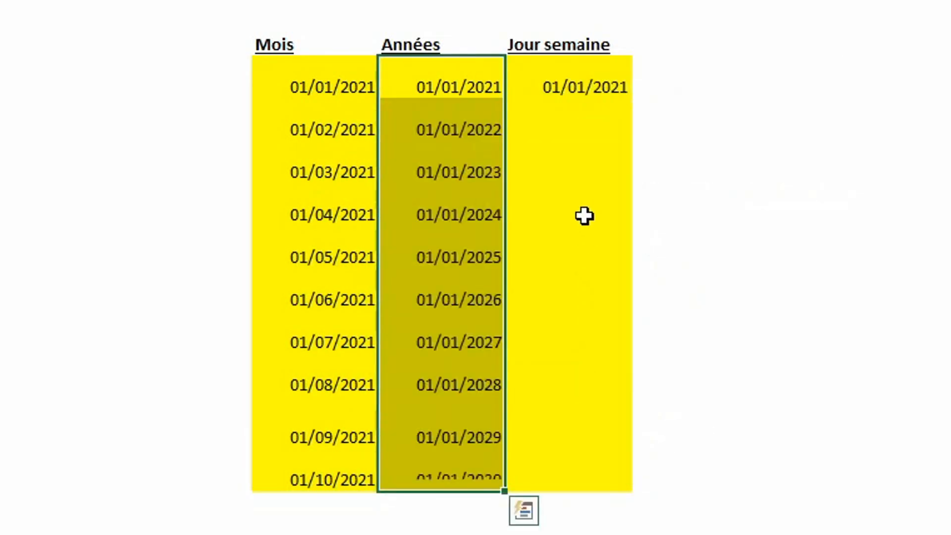
Fill the yellow Jour semaine column from its first date, incrementing by weekdays only.
left_click(591, 91)
left_click_drag(630, 99, 604, 487)
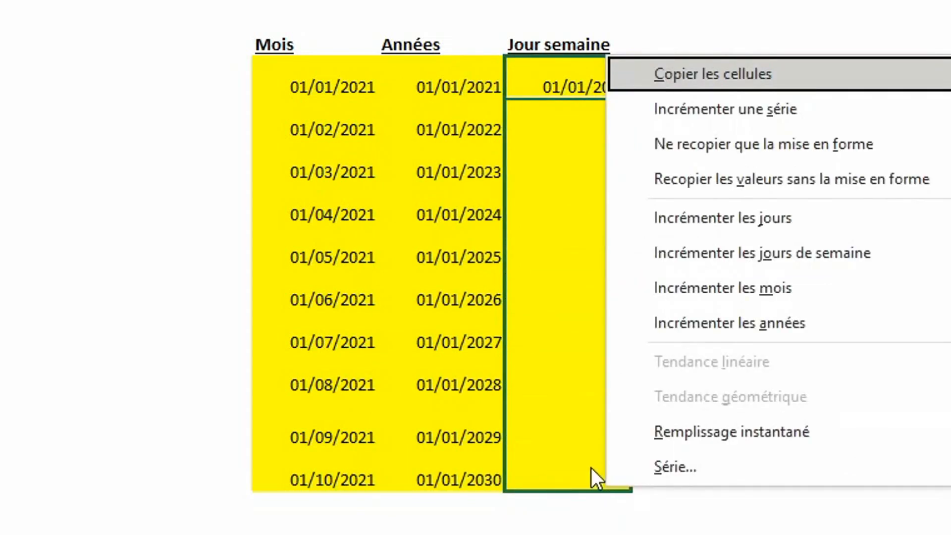
left_click(703, 255)
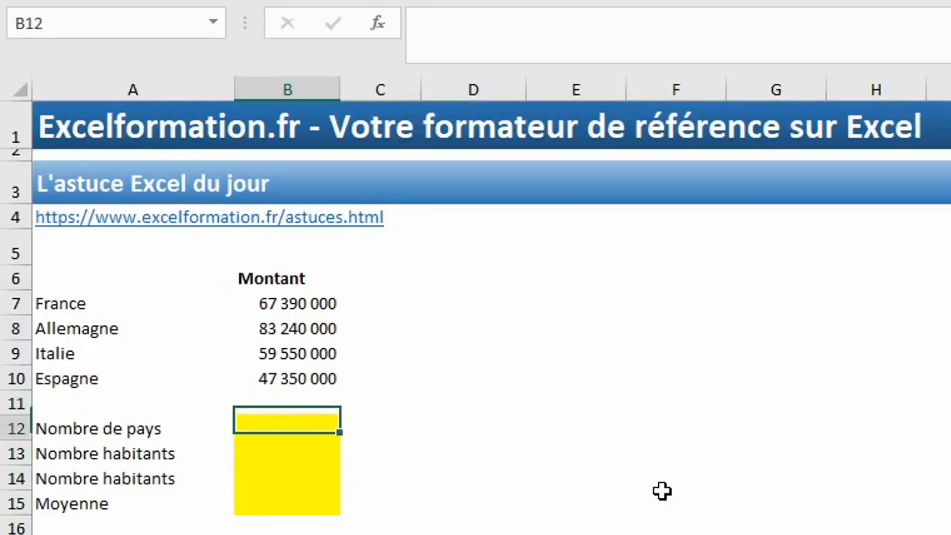
Enter the formula =1+1+1+1 in B12 for Nombre de pays.
type("=")
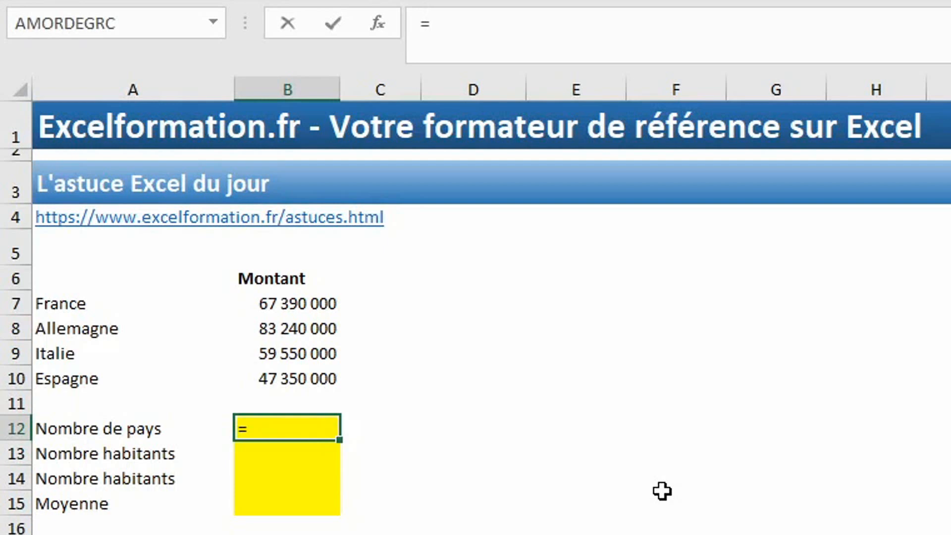
type("1+1+1+1")
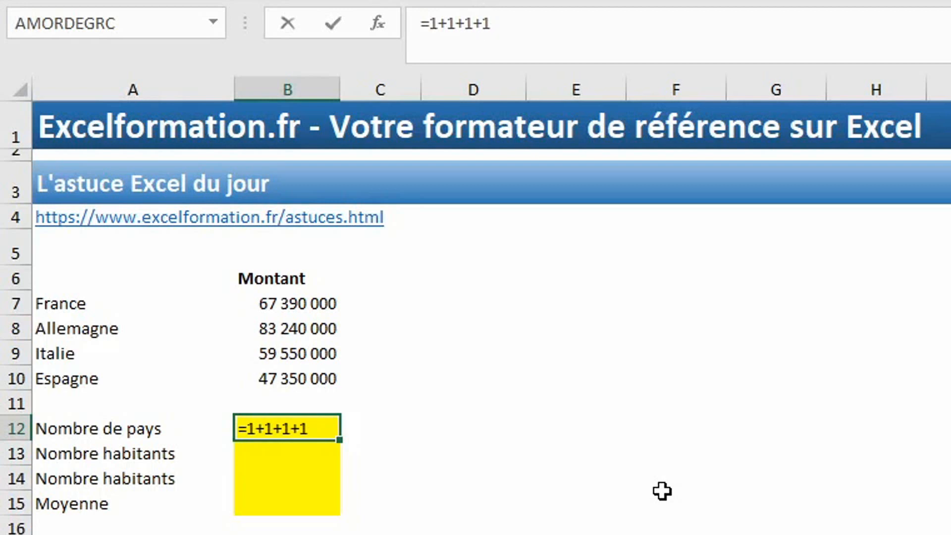
key("Return")
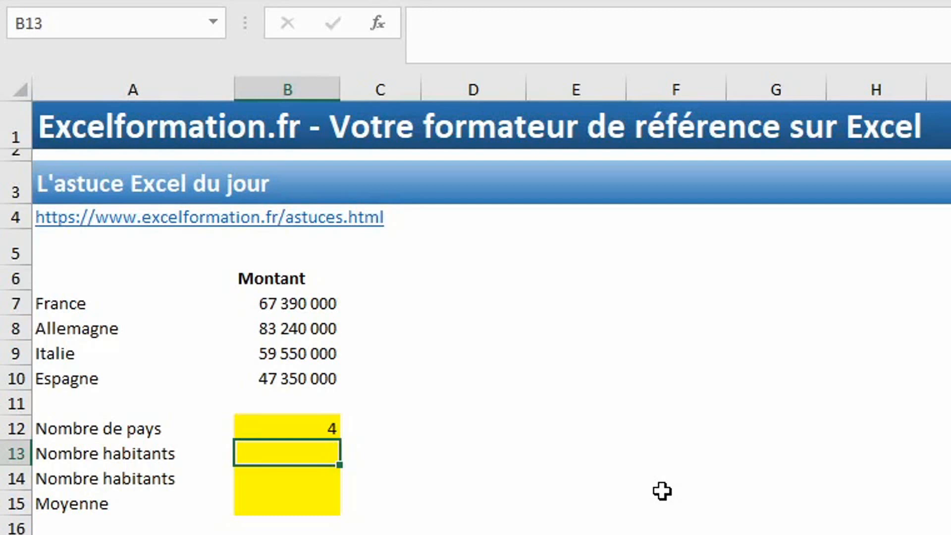
Calculate the first Nombre habitants in B13 with the cell-by-cell addition =B7+B8+B9+B10.
type("=")
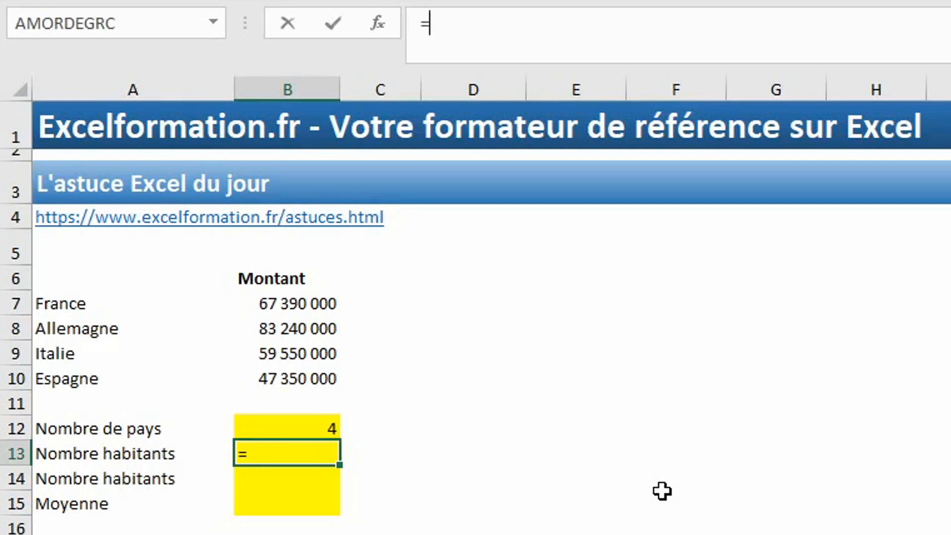
left_click(290, 305)
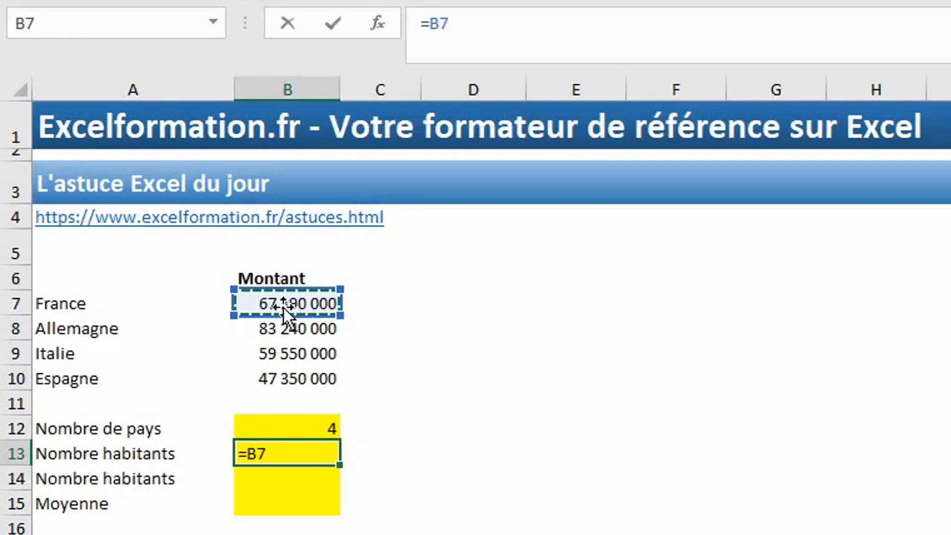
type("+")
left_click(290, 329)
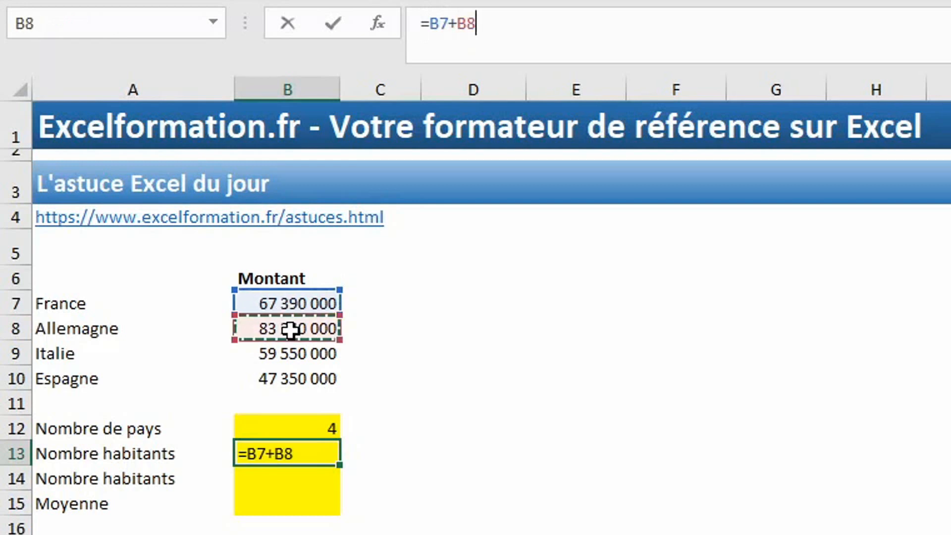
type("+")
left_click(306, 356)
type("+")
left_click(310, 379)
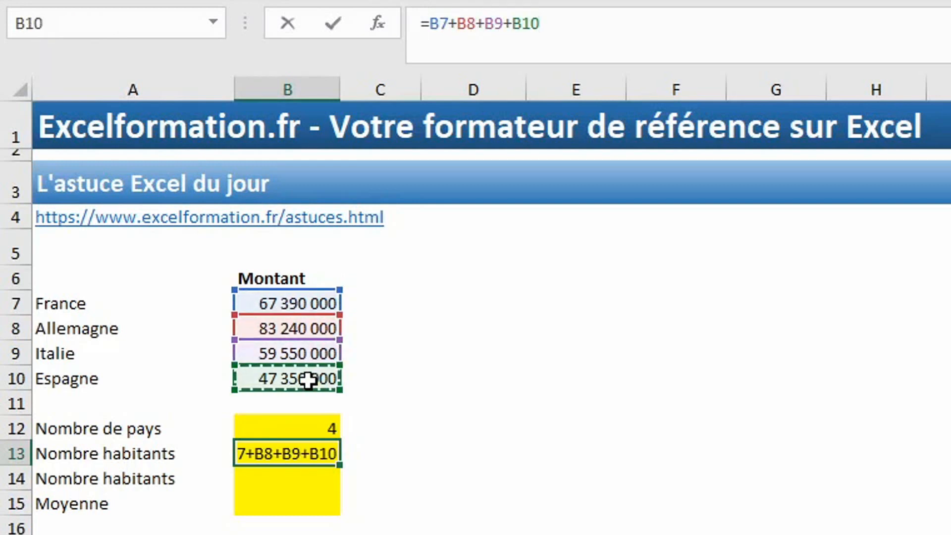
key("Return")
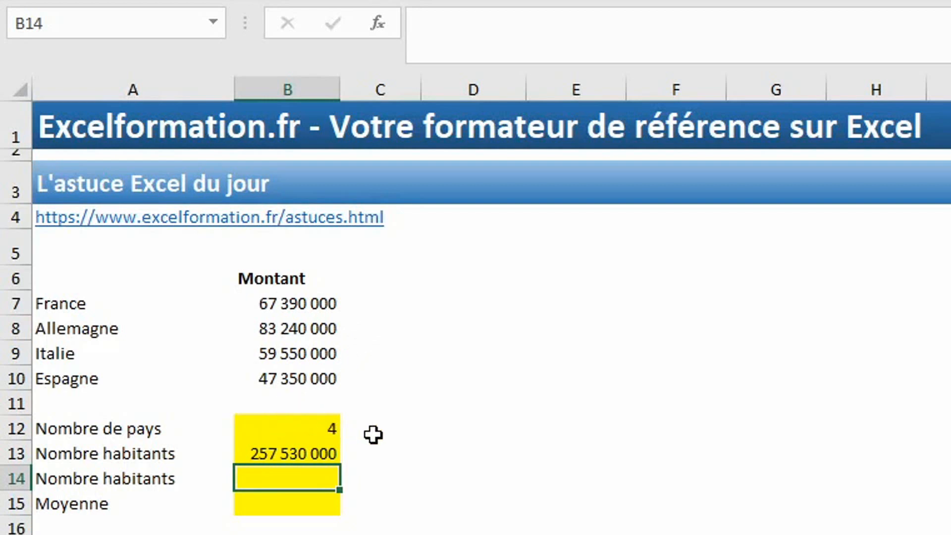
Calculate the second Nombre habitants in B14 with the SOMME function over B7:B10.
type("=somme(")
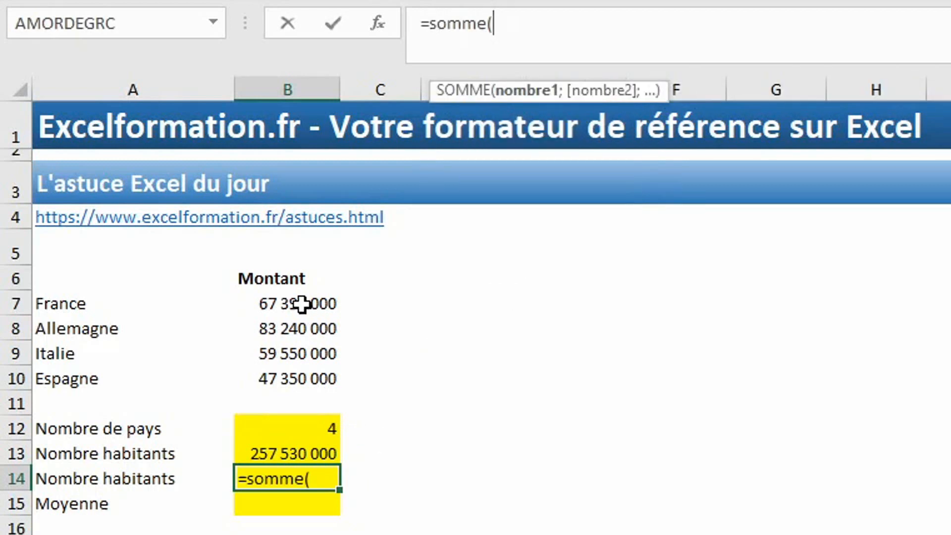
left_click_drag(303, 305, 314, 379)
key("Return")
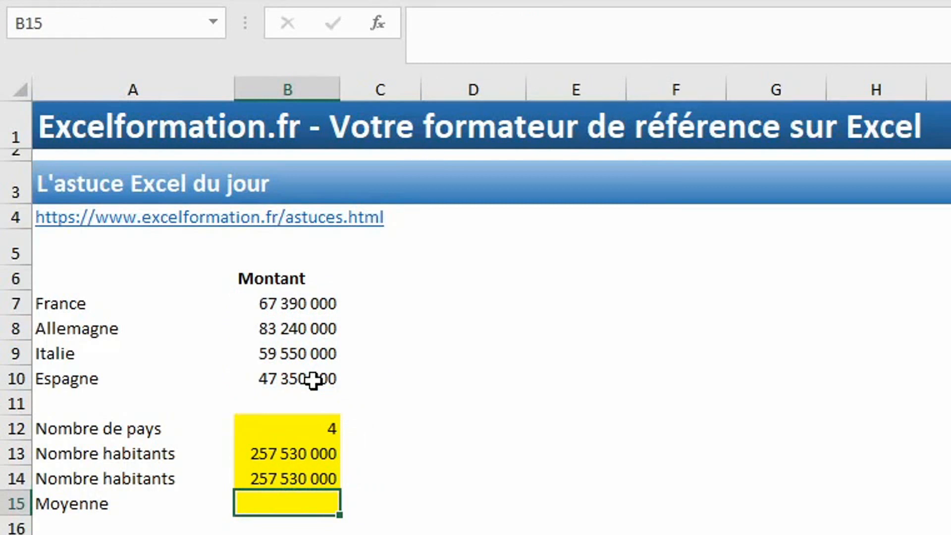
Calculate the Moyenne in B15 by dividing the SOMME of B7:B10 by 4.
type("=somme(")
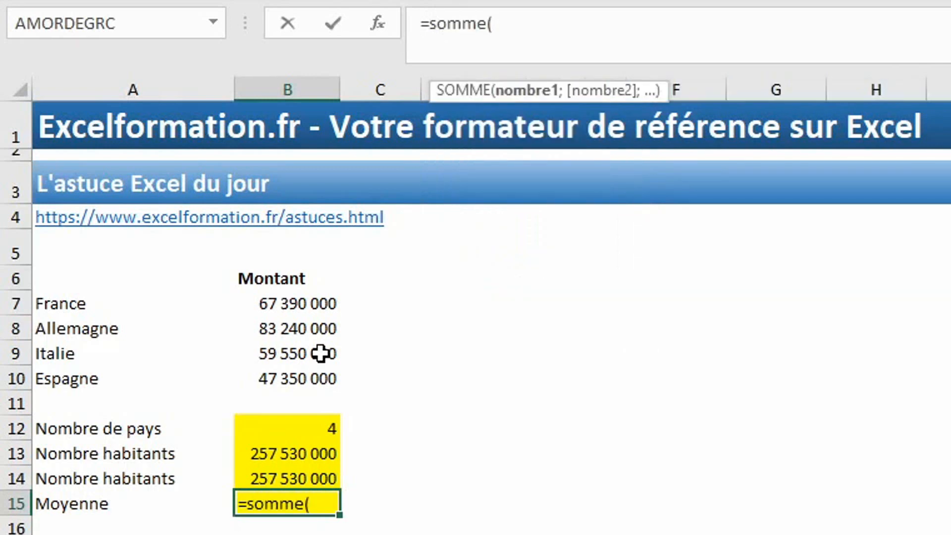
left_click_drag(303, 310, 305, 373)
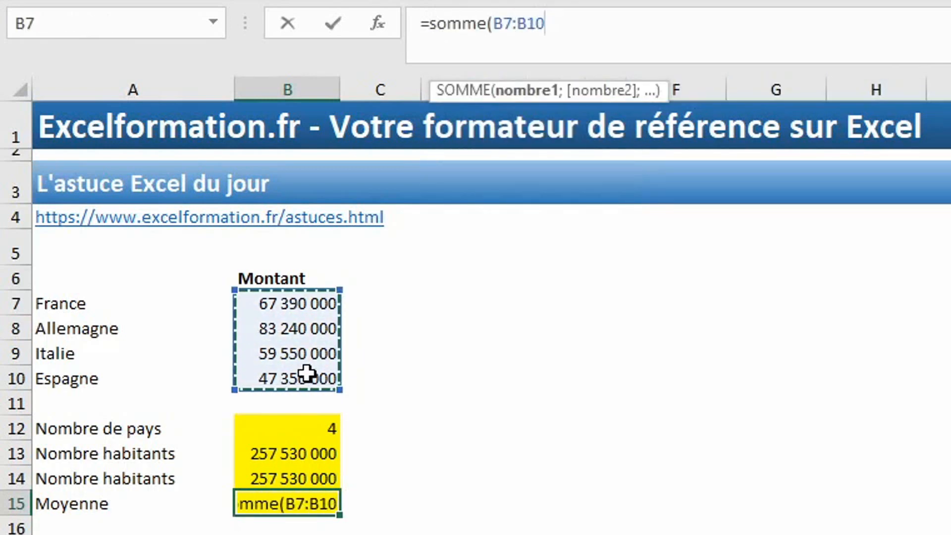
type(")")
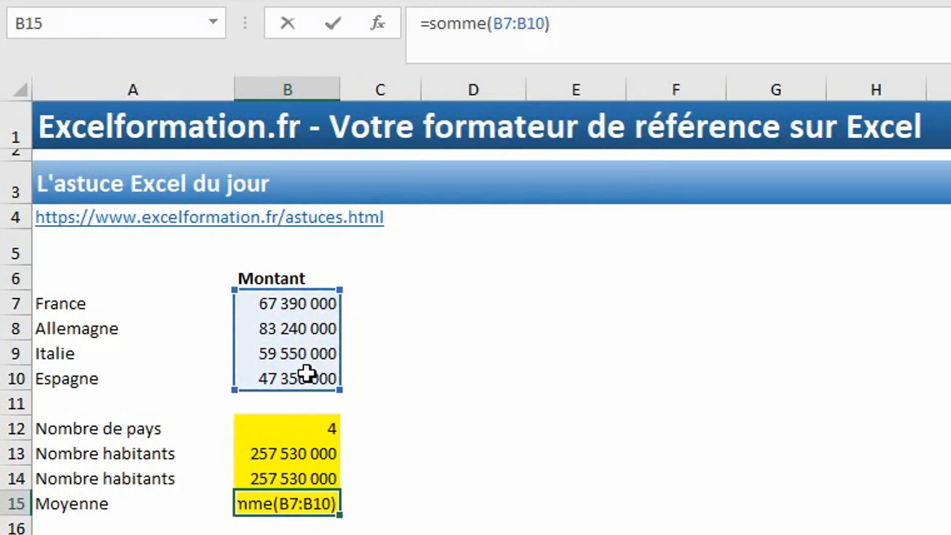
type("/4")
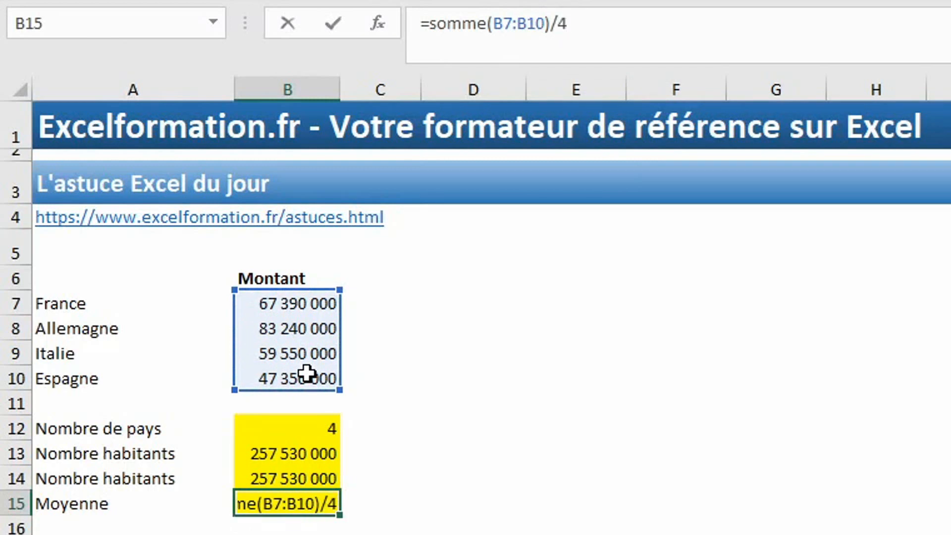
key("Return")
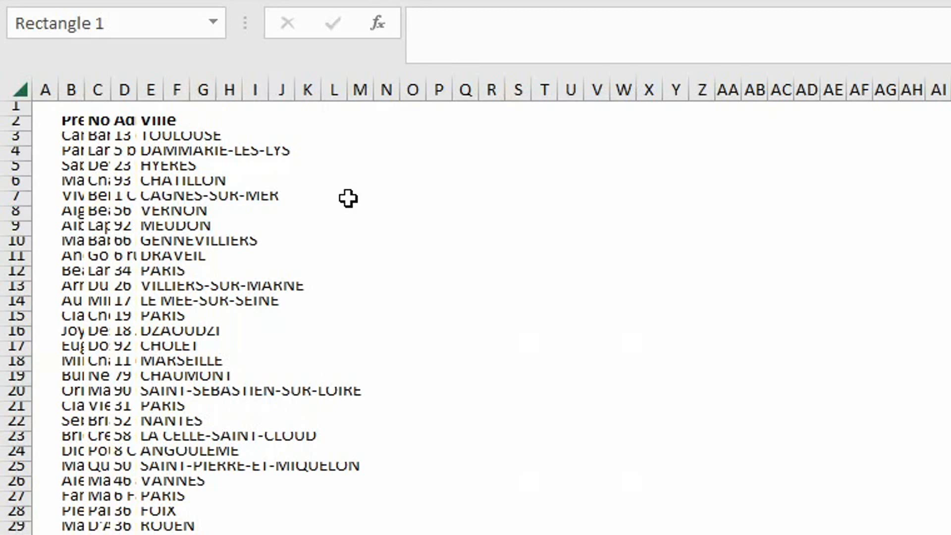
Increase the heights of rows 5 and 6, and auto-fit rows 7 and 8 individually to their content.
left_click(29, 178)
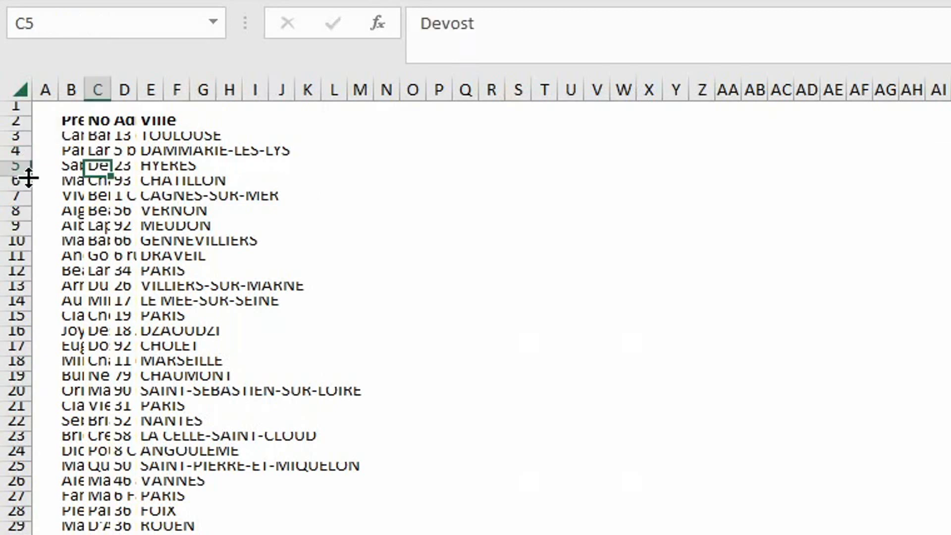
left_click_drag(29, 177, 29, 226)
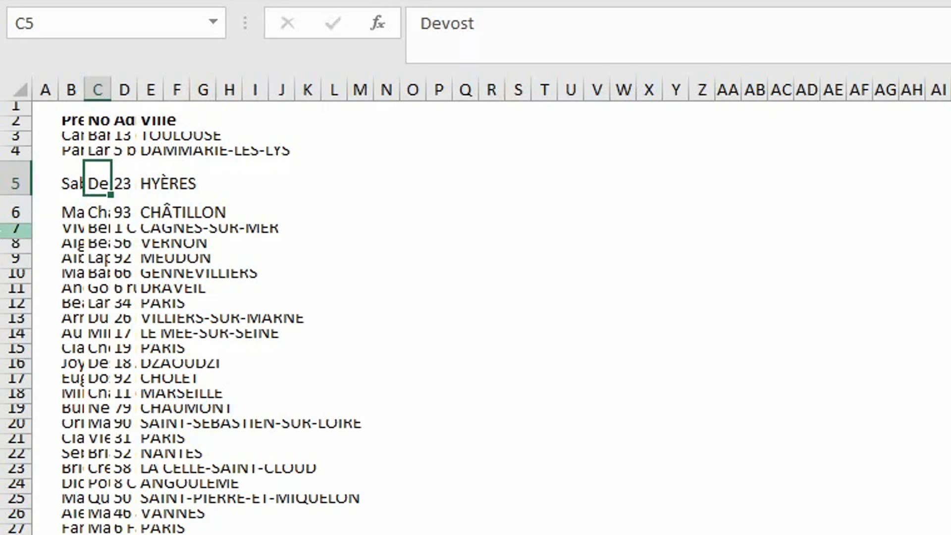
double_click(21, 238)
left_click(22, 254)
double_click(22, 261)
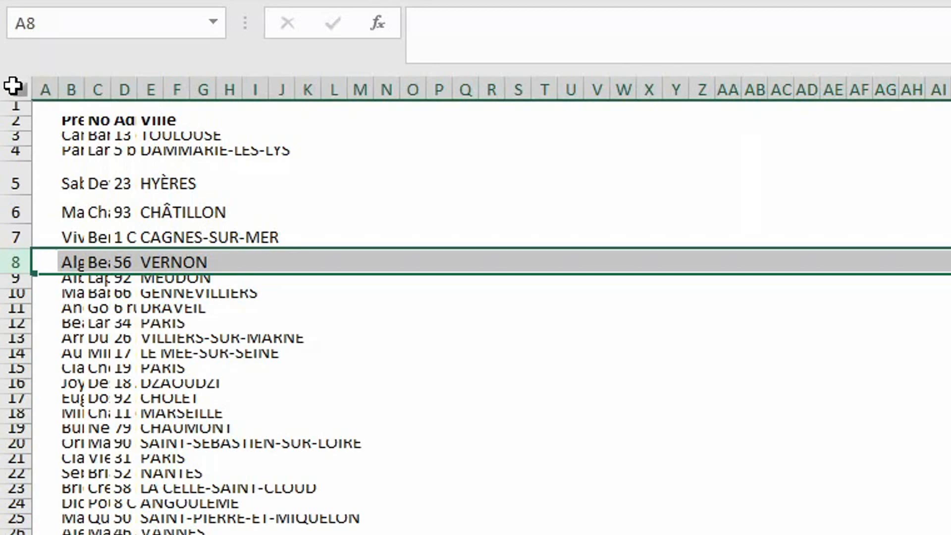
Auto-fit all row heights and column widths of the entire address sheet to their content.
left_click(13, 85)
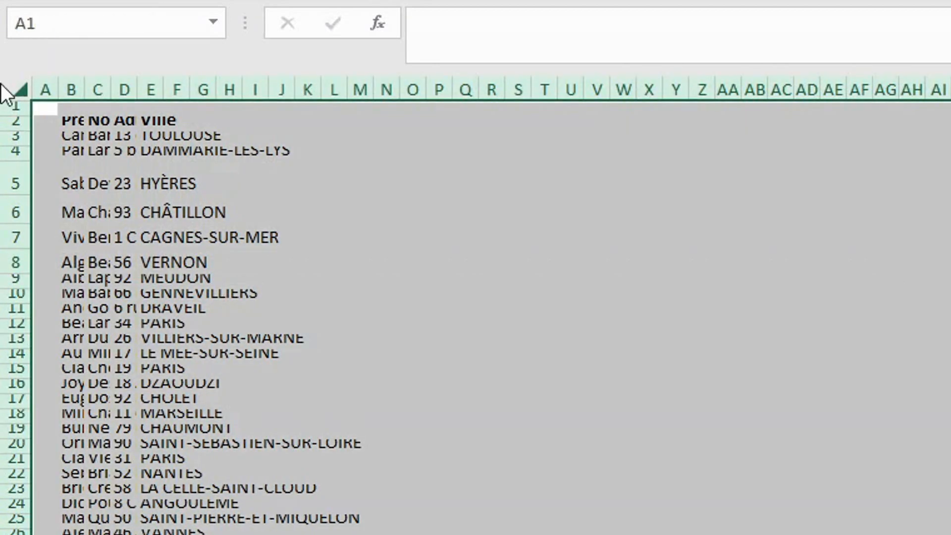
double_click(11, 347)
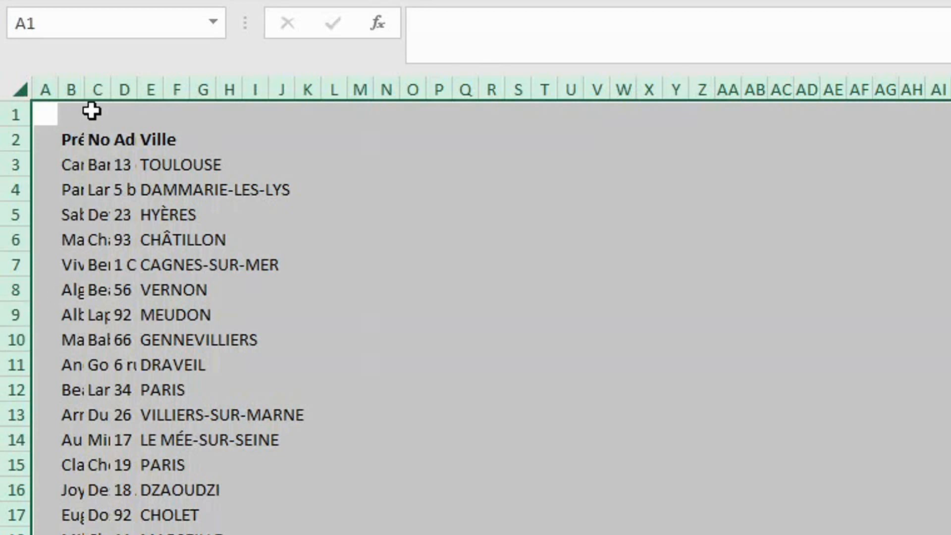
double_click(82, 88)
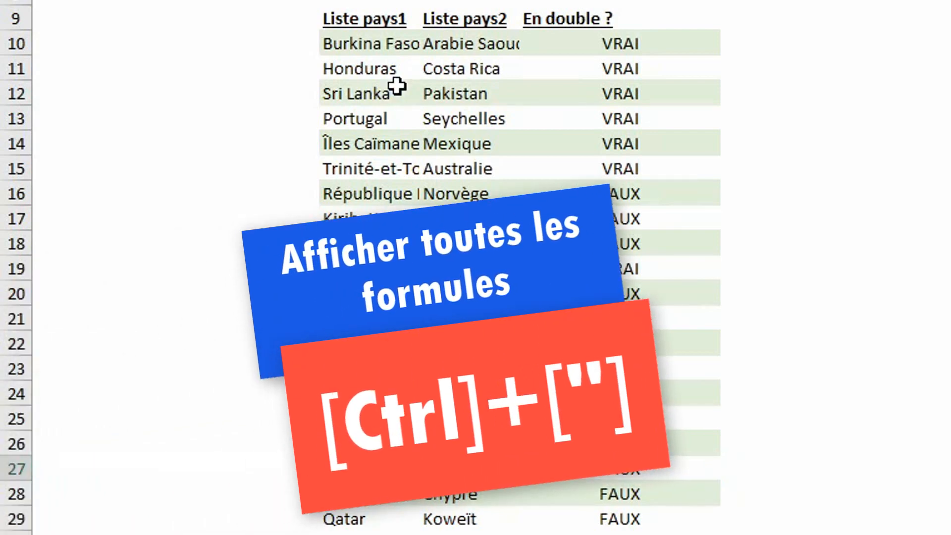
Display all formulas instead of their results in the country list sheet.
key("ctrl+quotedbl")
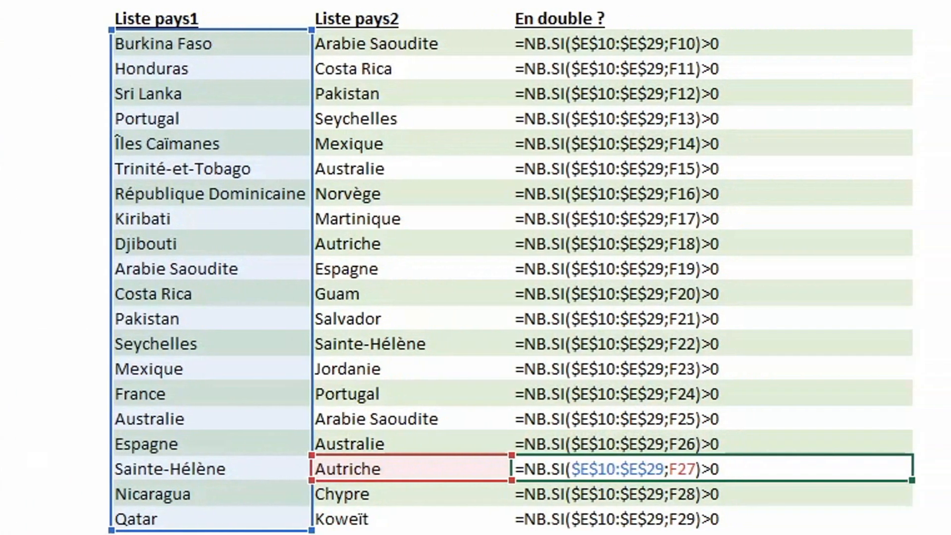